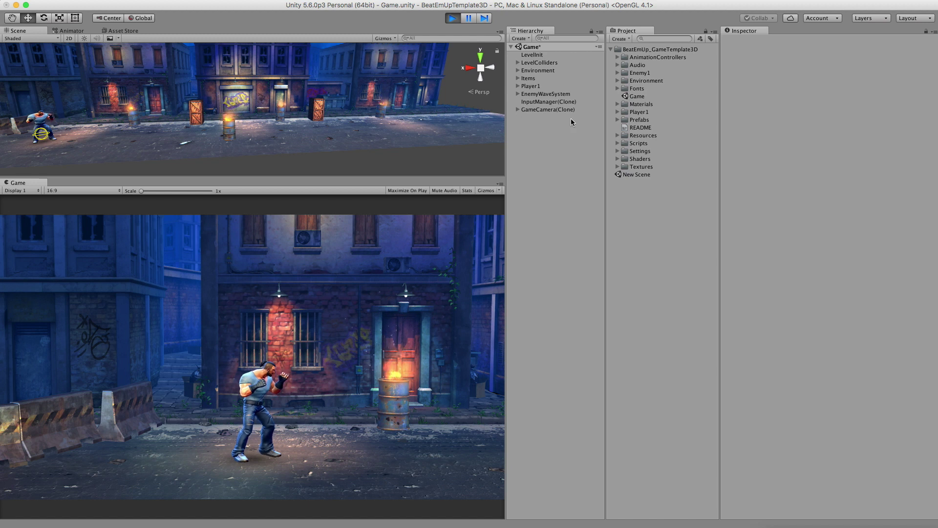
On GameCamera(Clone), set Camera Follow distance 9.33, height offset -3.12 and view angle -14.15.
click(537, 109)
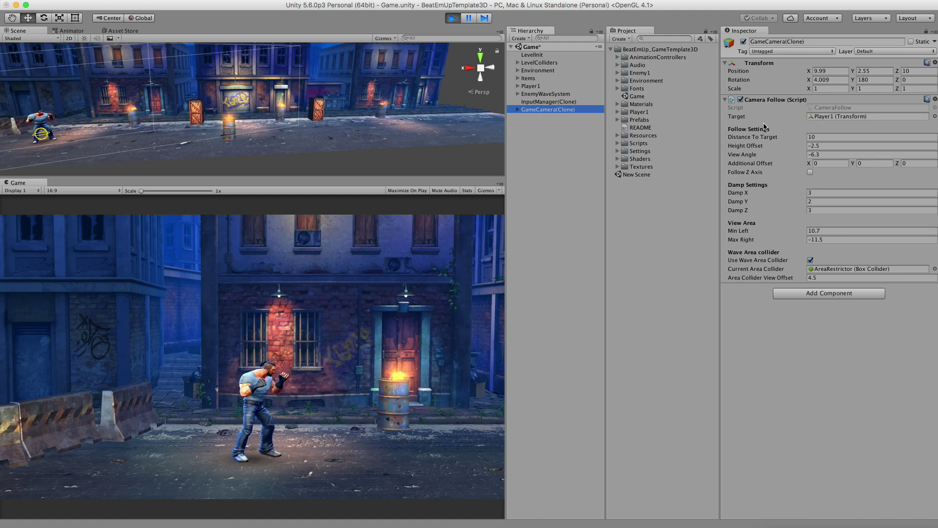
click(840, 116)
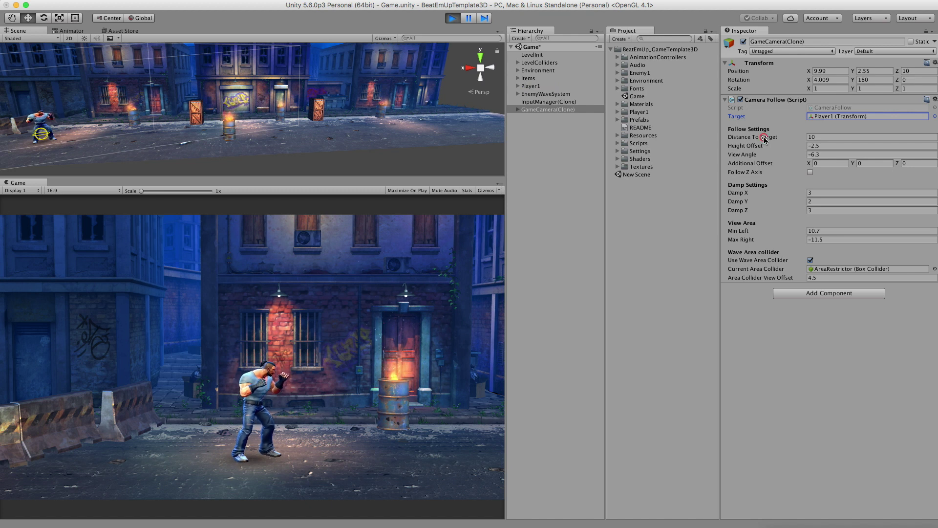
mouse_move(764, 138)
mouse_down()
mouse_move(780, 141)
mouse_move(750, 143)
mouse_up()
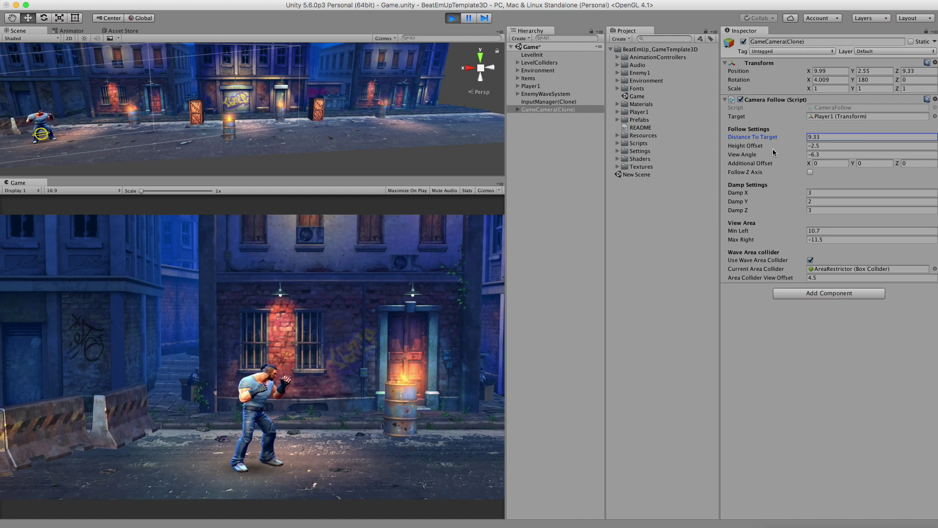
click(764, 146)
mouse_move(765, 148)
mouse_down()
mouse_move(743, 148)
mouse_move(750, 145)
mouse_up()
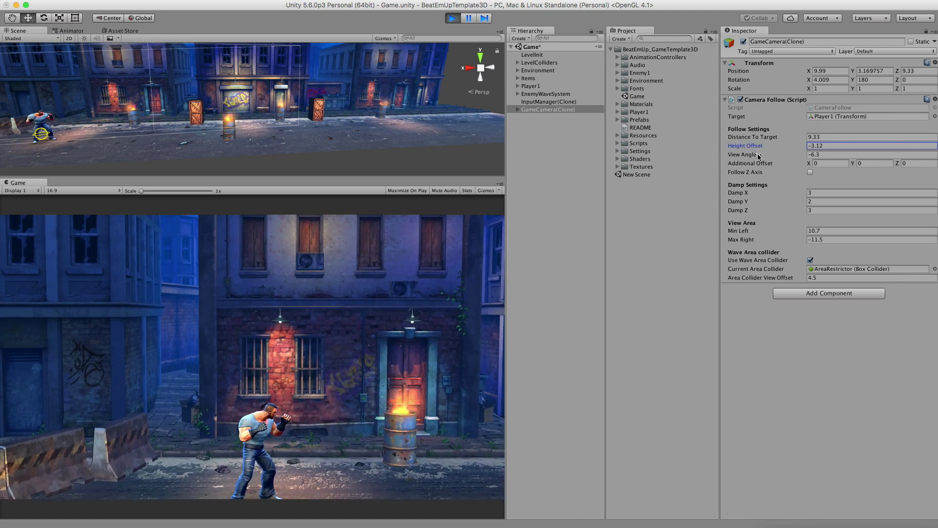
click(759, 156)
drag(760, 156, 703, 156)
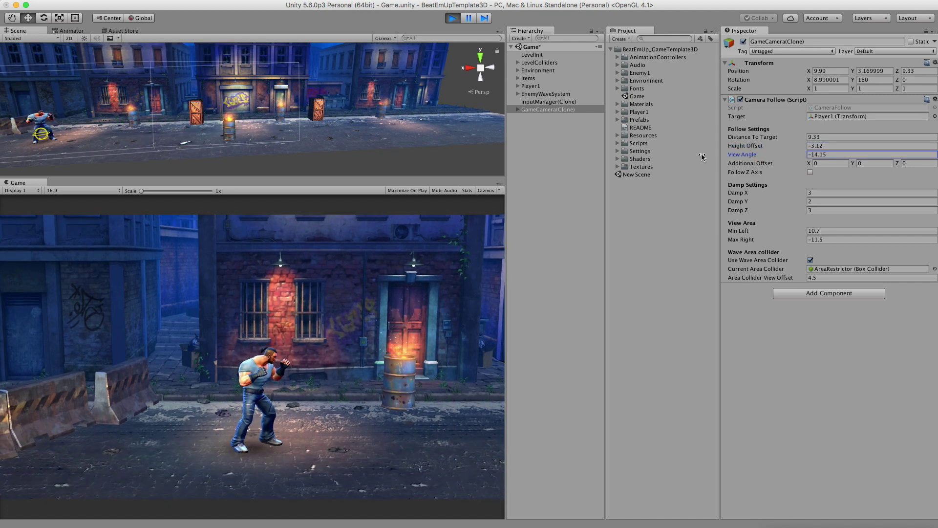
click(758, 166)
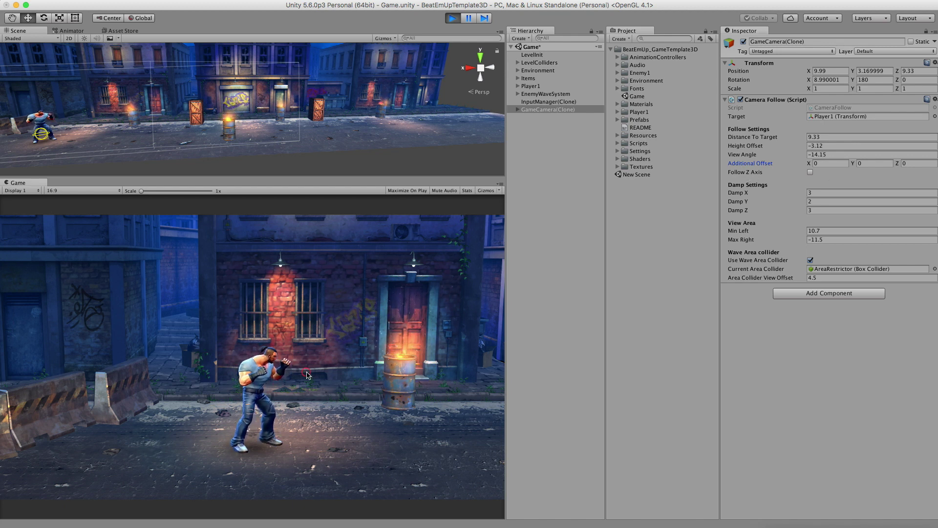
key(Down)
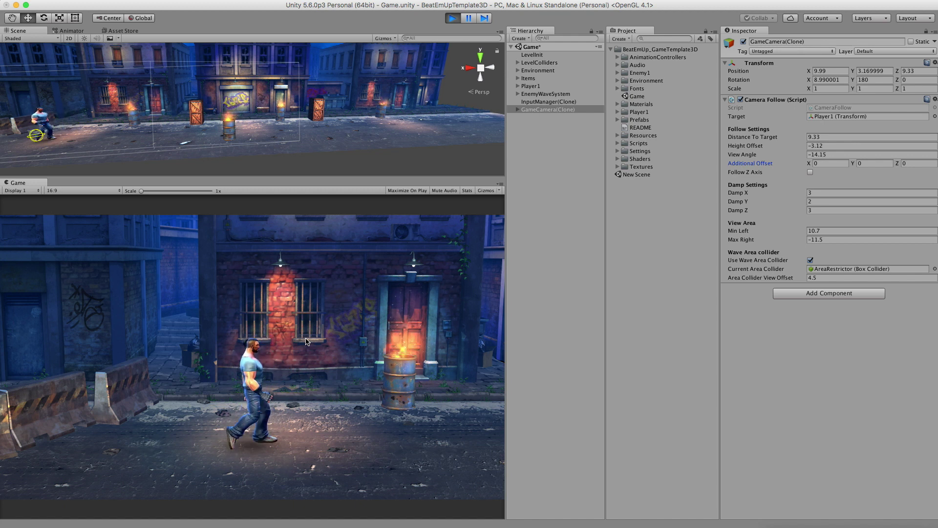
key(Up)
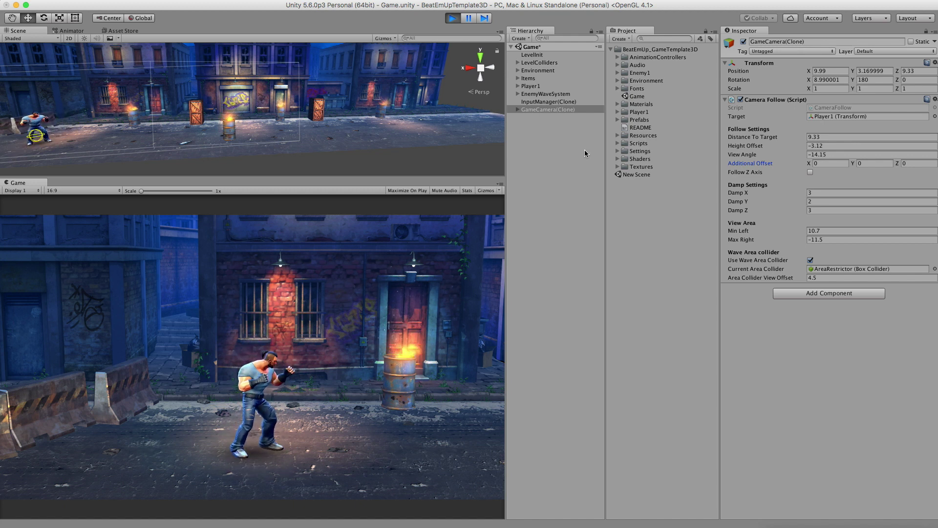
click(811, 173)
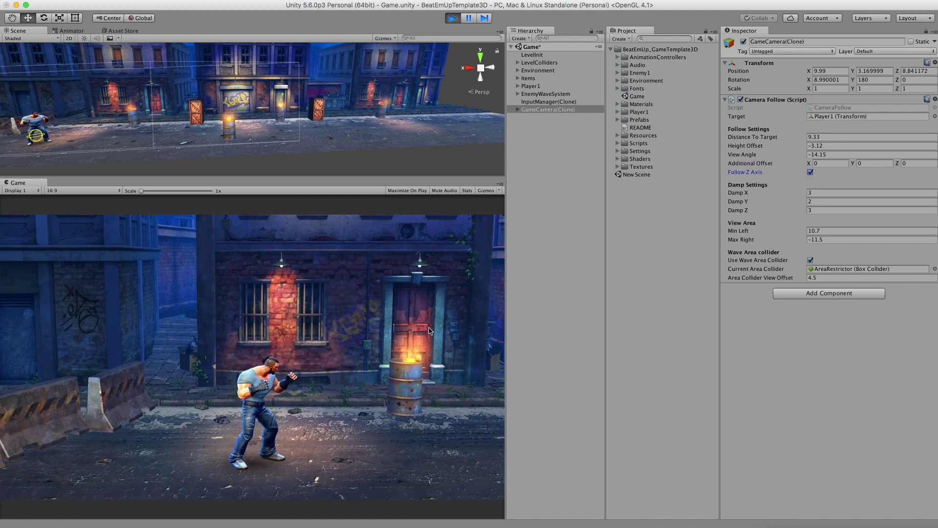
key(Down)
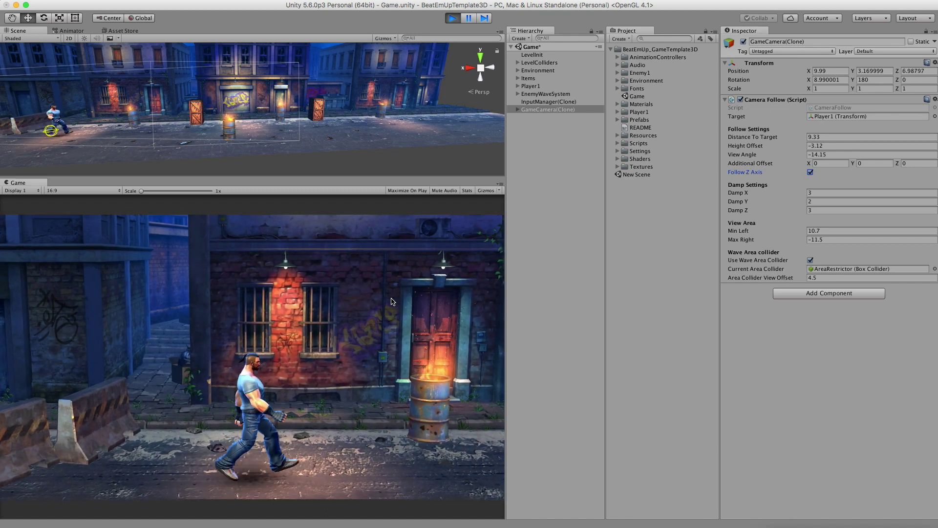
key(Up)
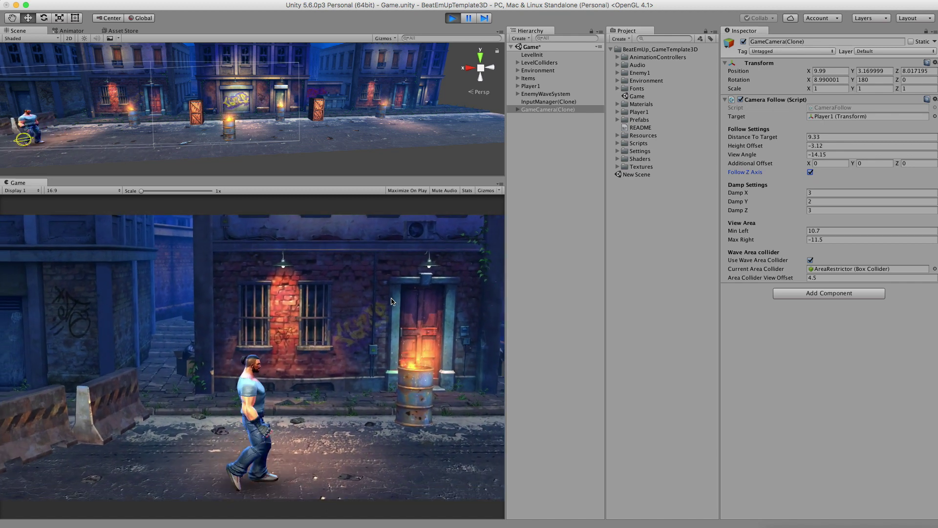
key(Down)
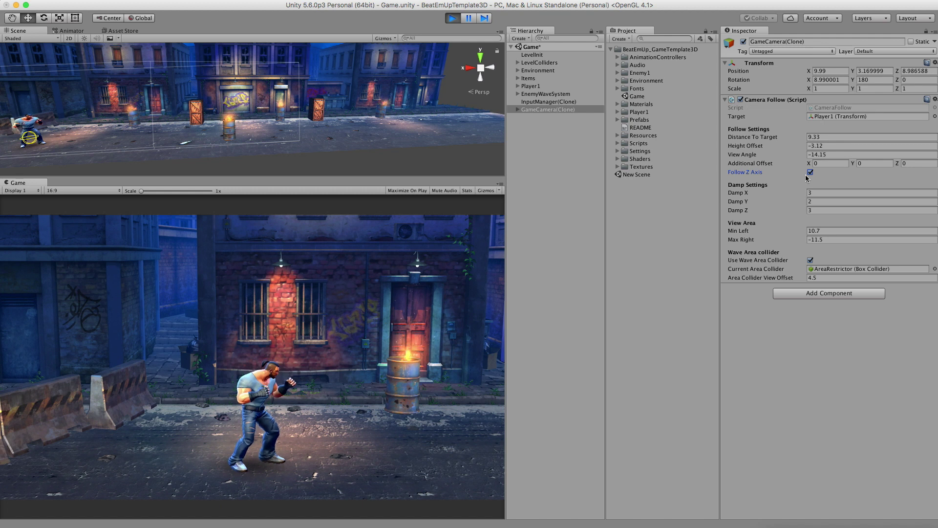
click(811, 173)
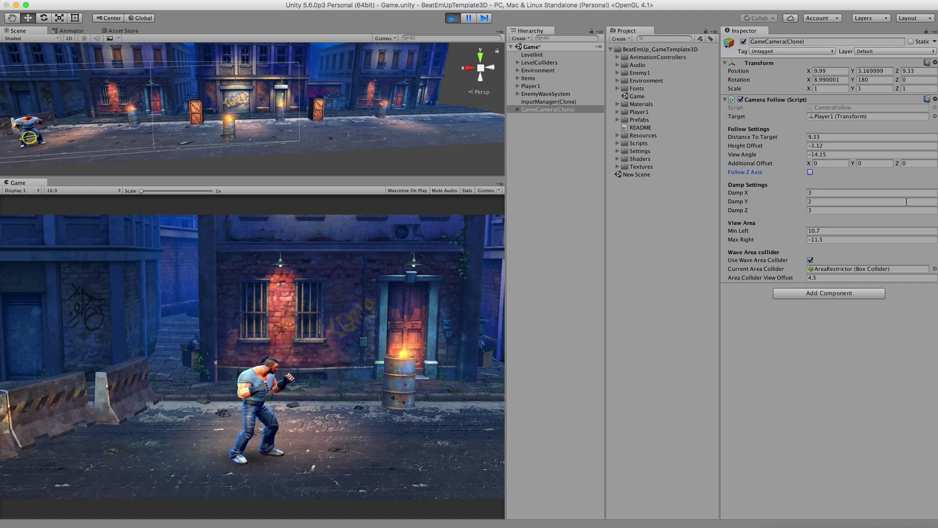
click(817, 193)
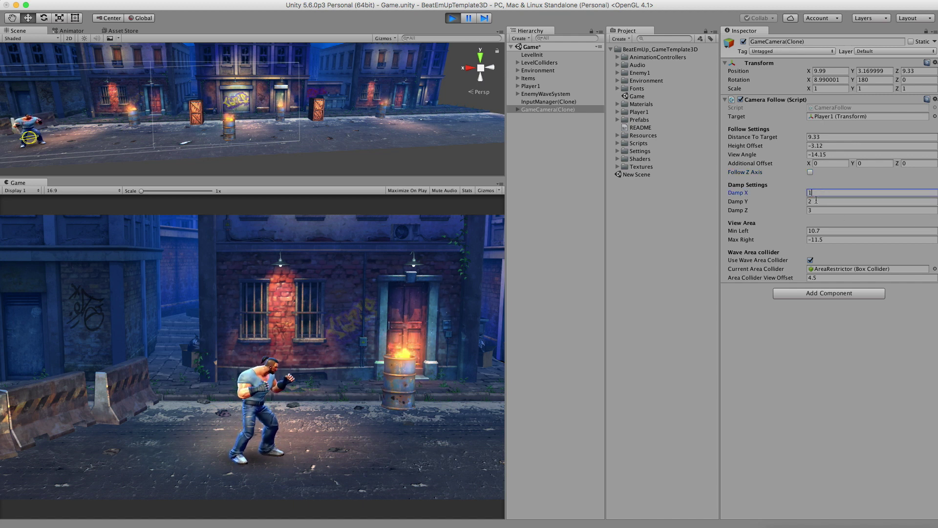
text(1)
key(Tab)
text(1)
key(Tab)
text(1)
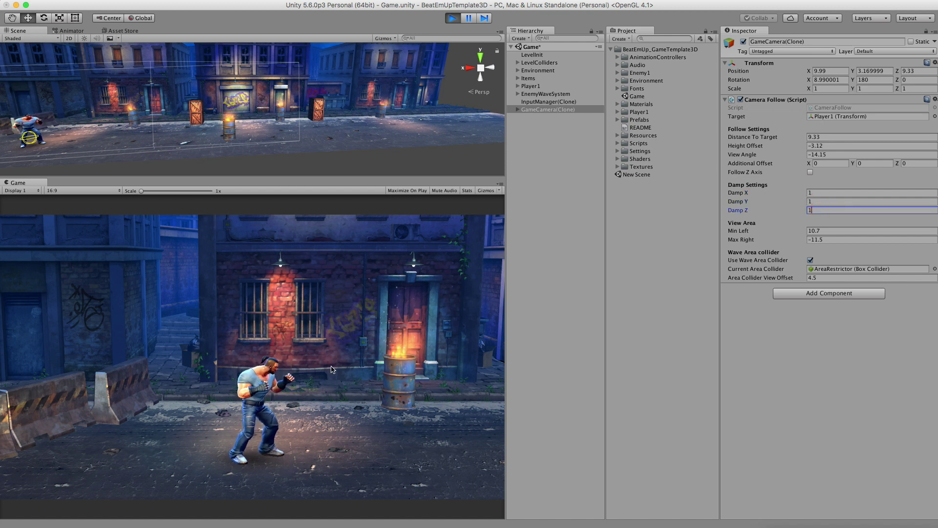
click(331, 369)
key(Left)
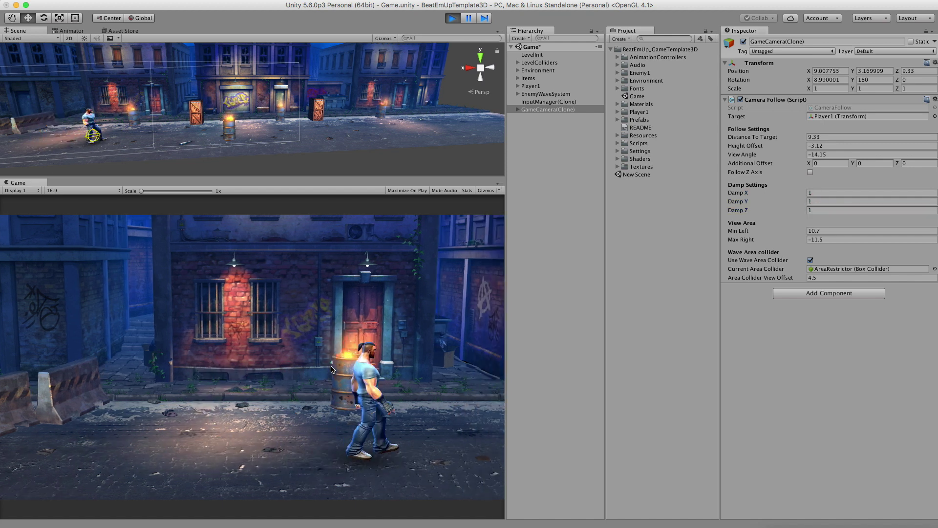
key(Right)
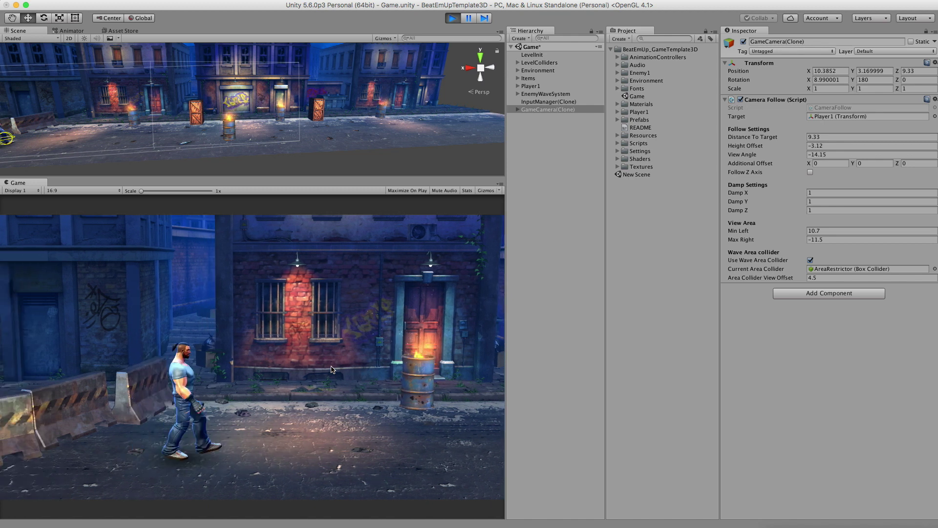
click(823, 194)
text(100)
key(Tab)
text(100)
key(Tab)
text(100)
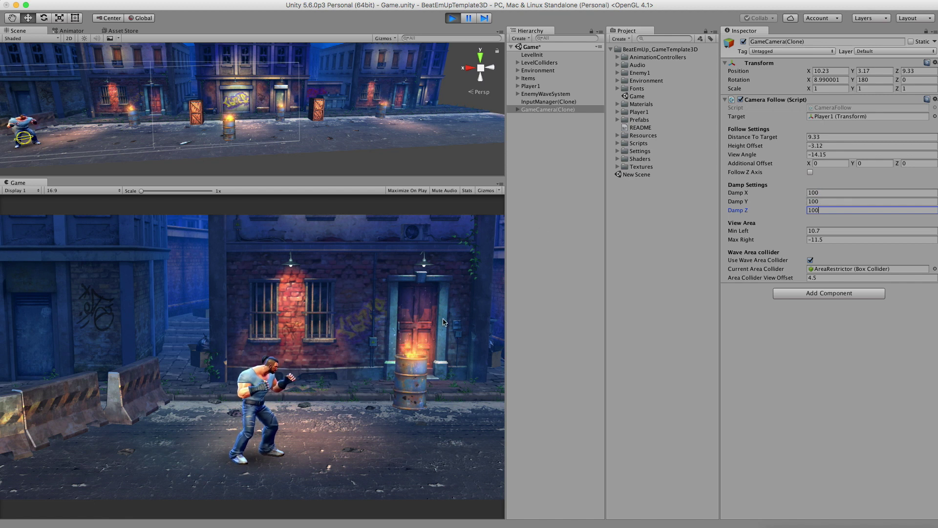
click(370, 353)
key(Right)
key(Left)
key(Right)
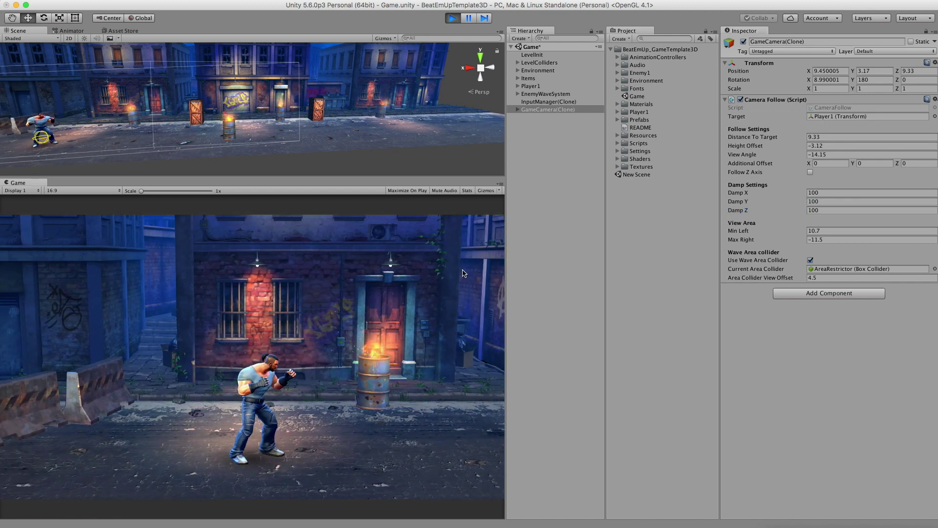
click(833, 192)
text(3)
key(Tab)
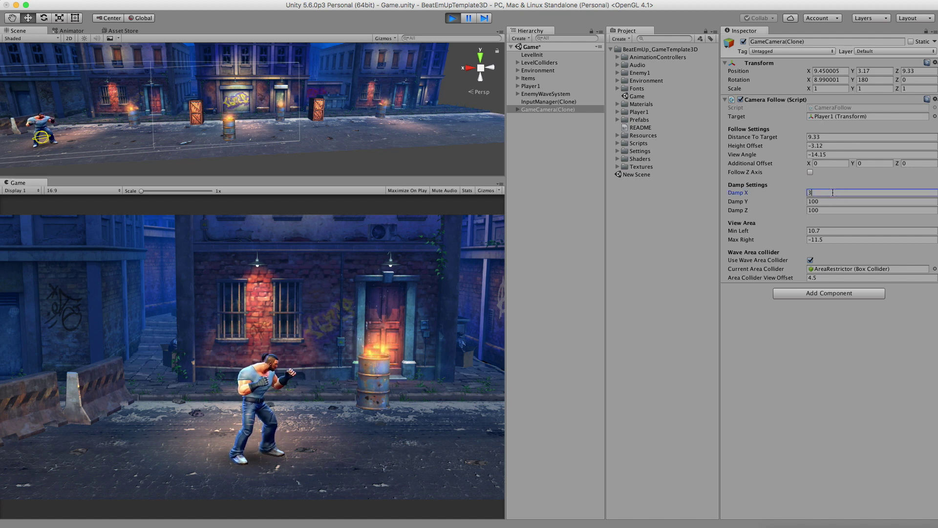
text(2)
key(Tab)
text(3)
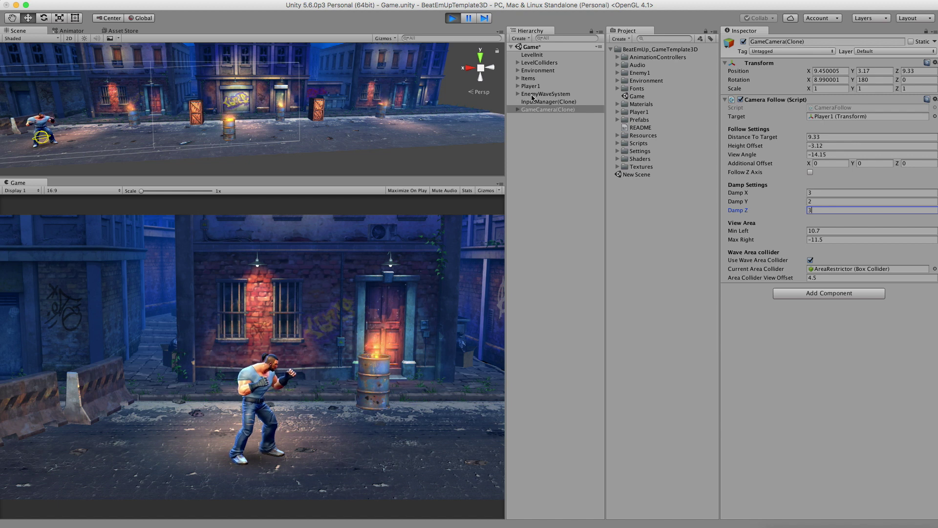
Expand EnemyWaveSystem to view its enemies and area restrictors, panning the scene along the street.
click(519, 95)
click(518, 94)
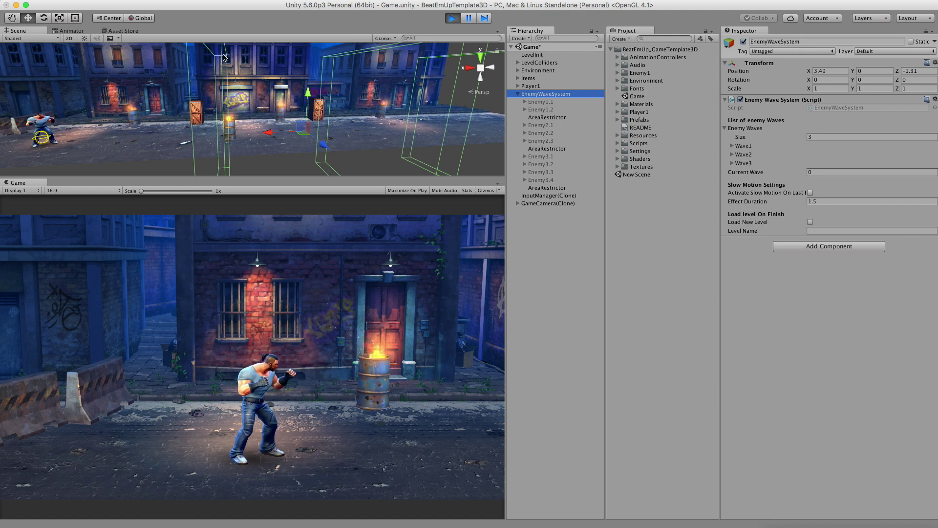
middle_drag(322, 171, 98, 155)
alt+drag(98, 156, 147, 110)
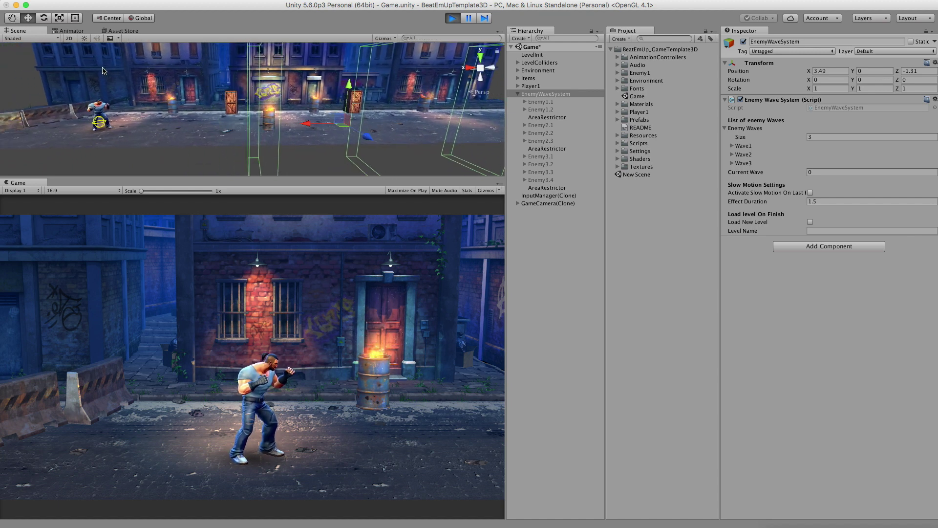
middle_drag(313, 107, 224, 108)
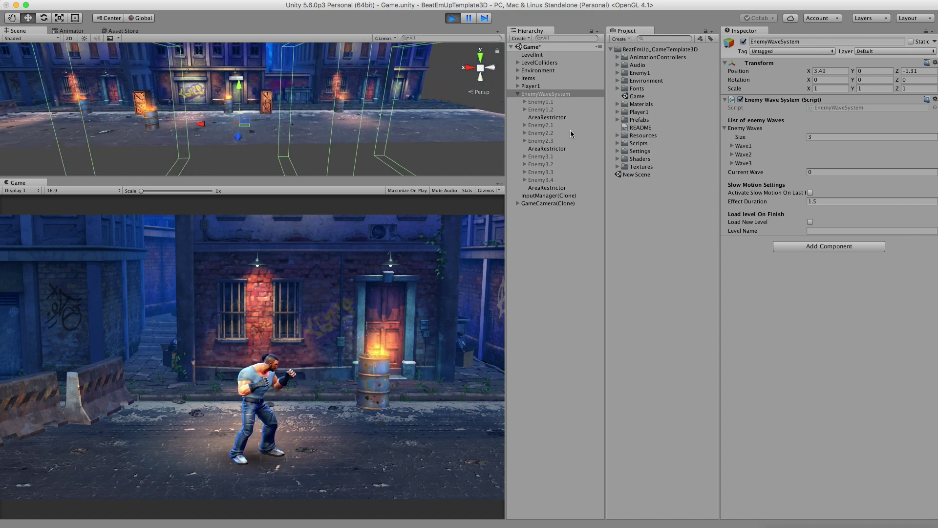
click(519, 94)
Trace the camera's Current Area Collider to the AreaRestrictor box collider, then reselect GameCamera(Clone).
click(538, 110)
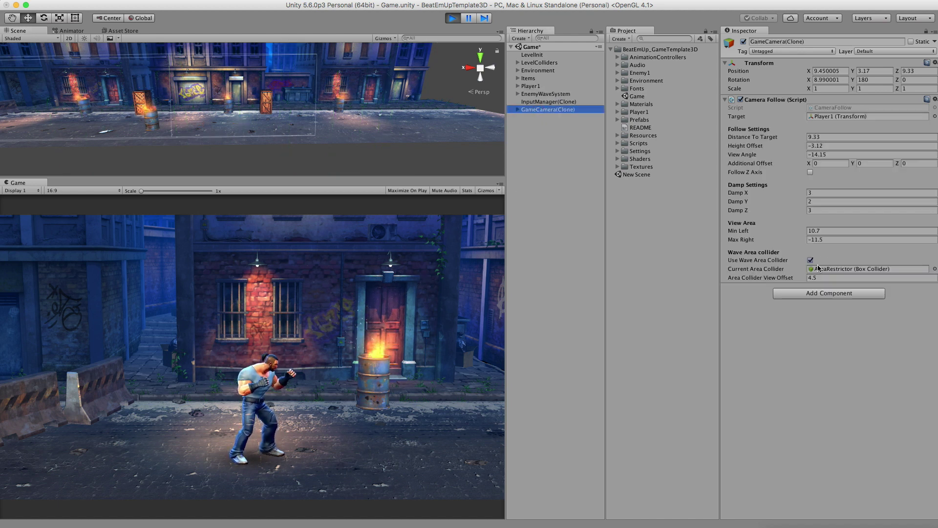
click(850, 269)
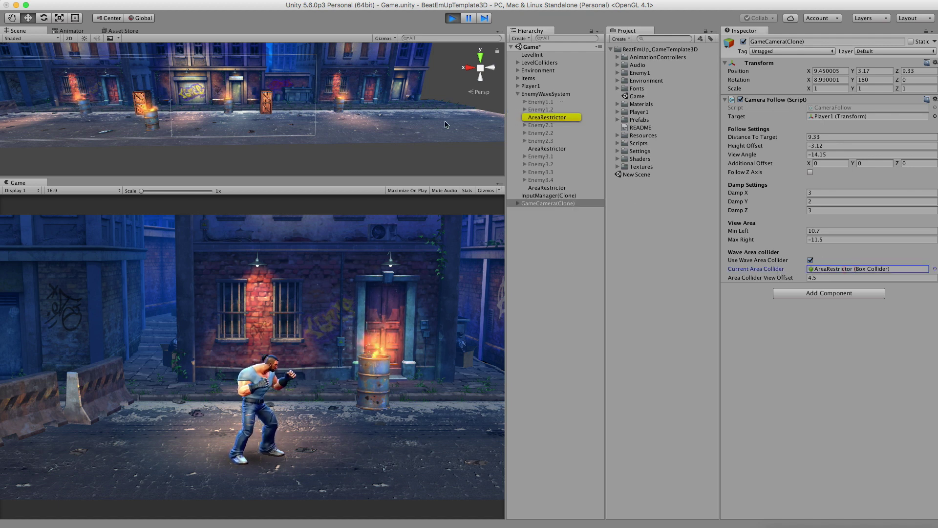
click(558, 120)
middle_drag(257, 120, 352, 113)
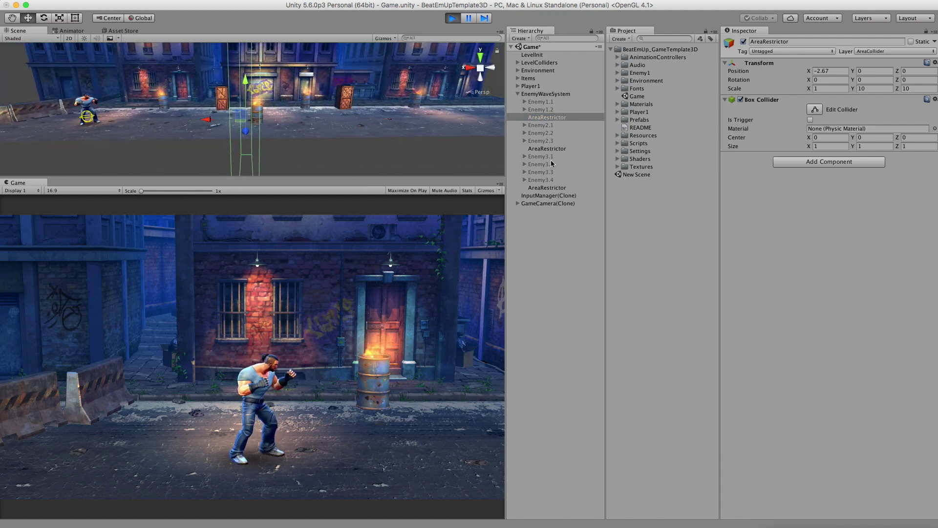
click(544, 203)
Walk the player right in the running game, then set Area Collider View Offset to 0.
click(399, 322)
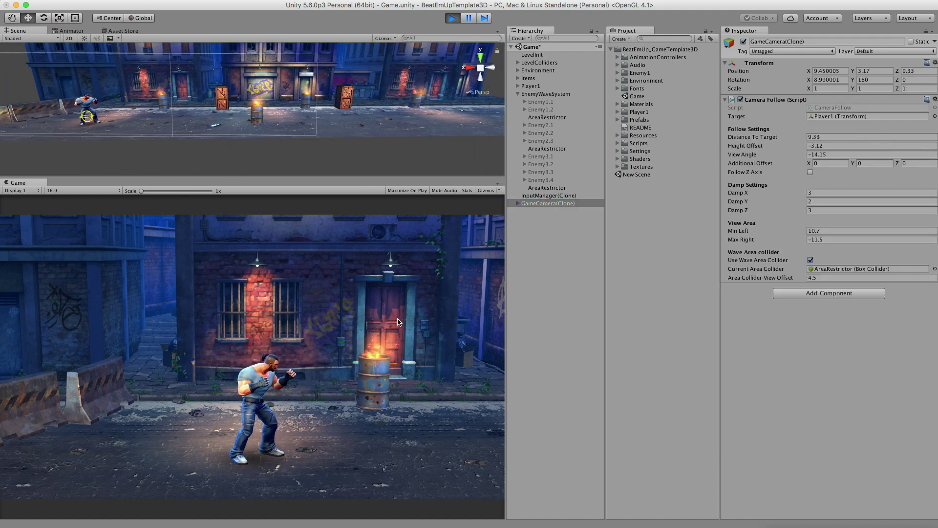
key(Right)
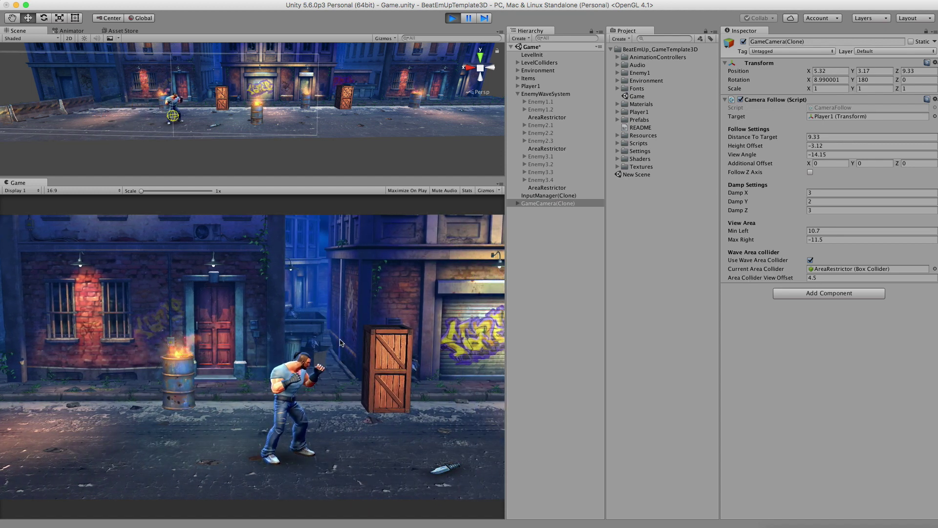
key(Right)
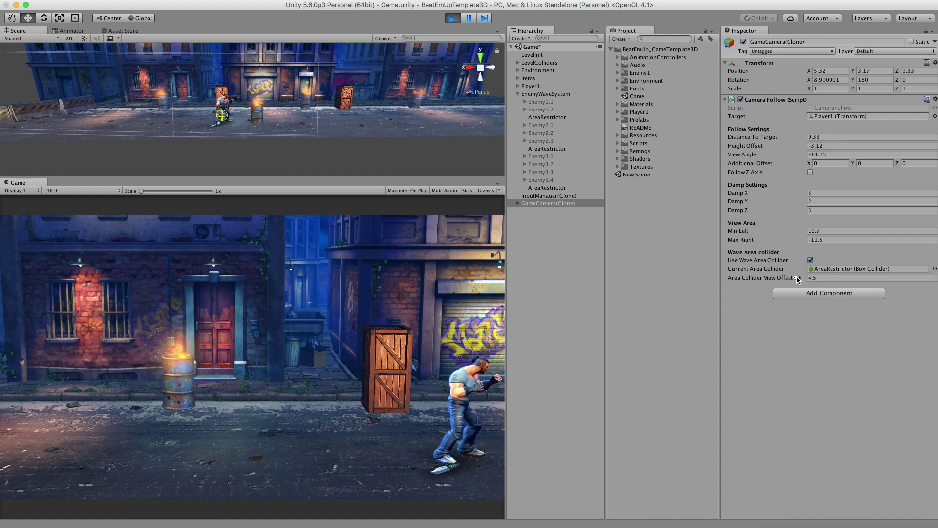
drag(798, 279, 774, 280)
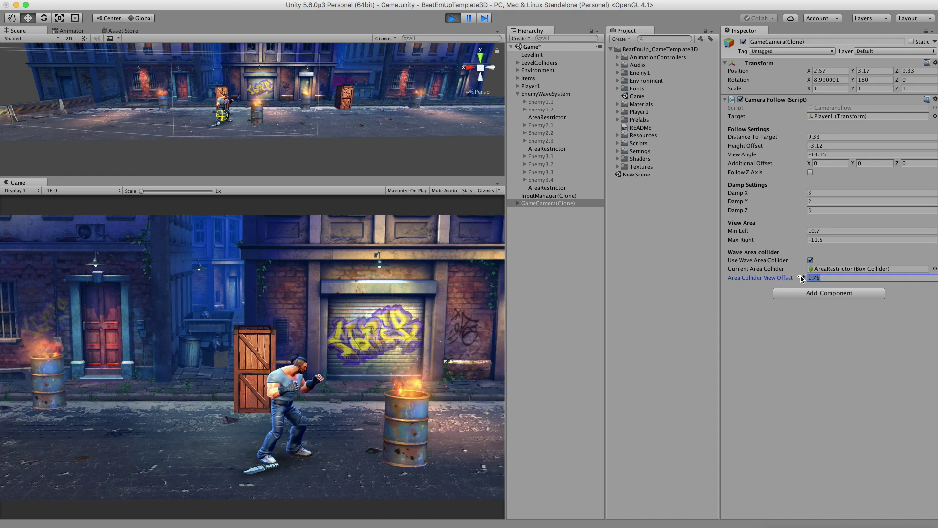
text(0)
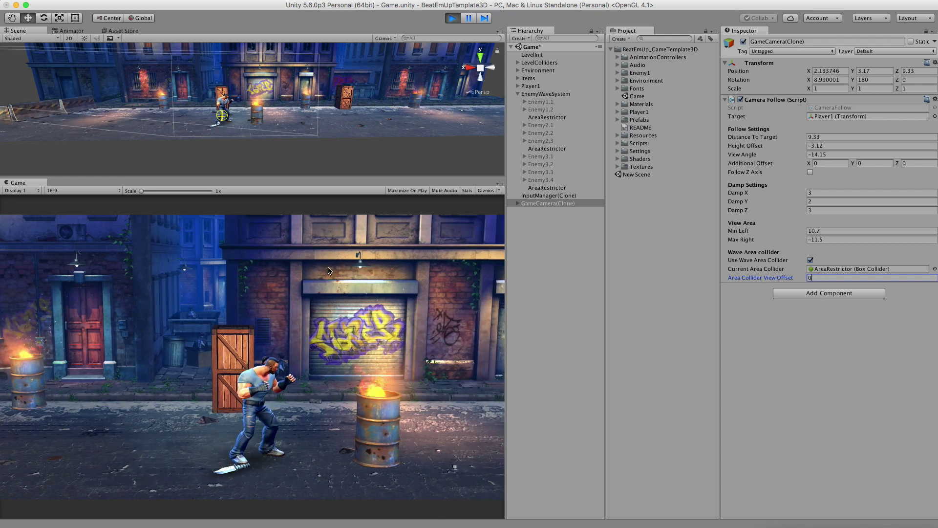
click(327, 269)
Test the zero offset by walking, then change Area Collider View Offset to -4.
key(Right)
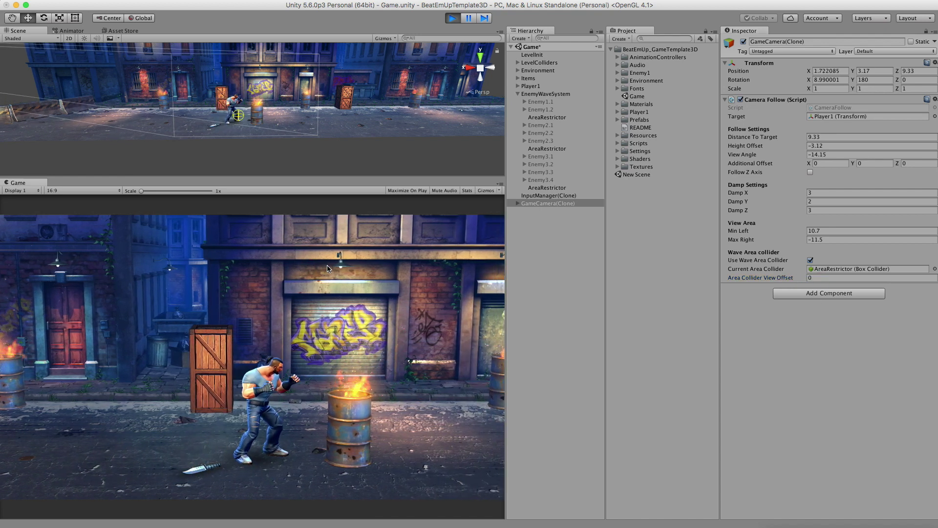
key(Right)
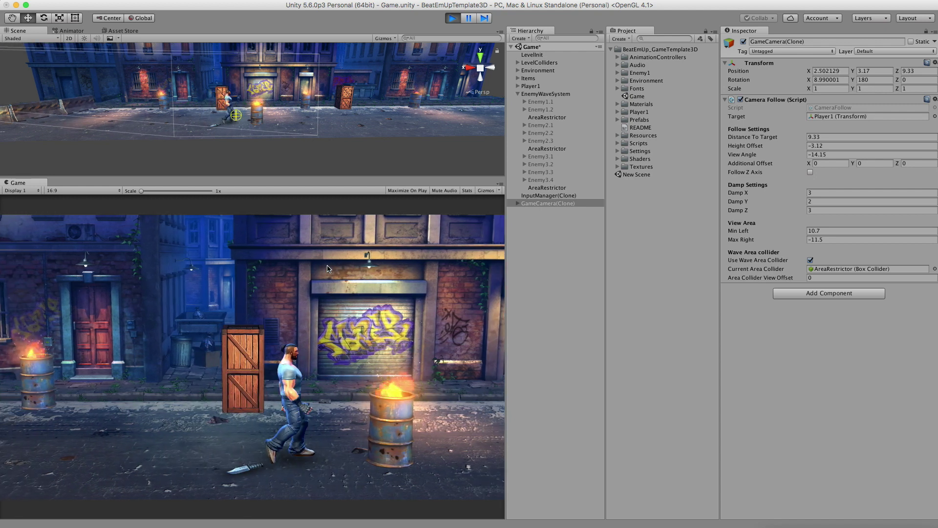
key(Left)
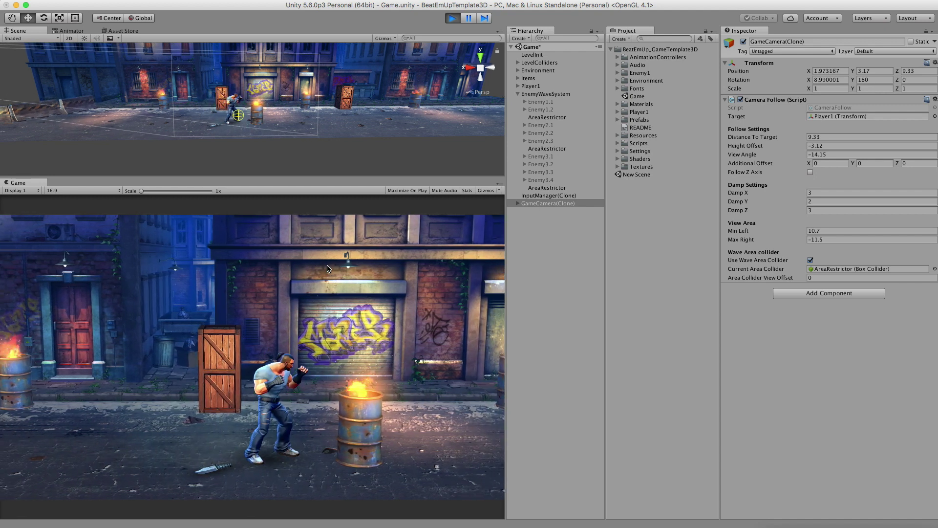
click(813, 278)
text(-4)
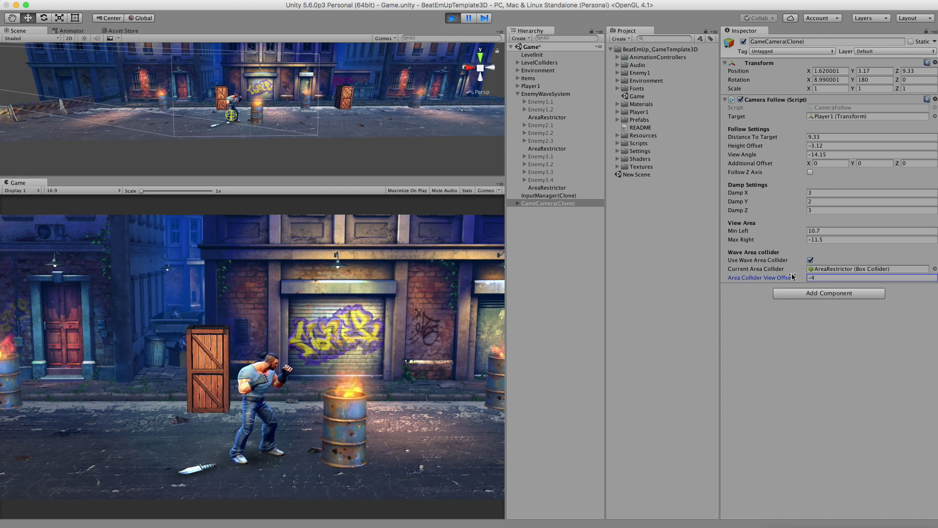
click(432, 293)
key(Left)
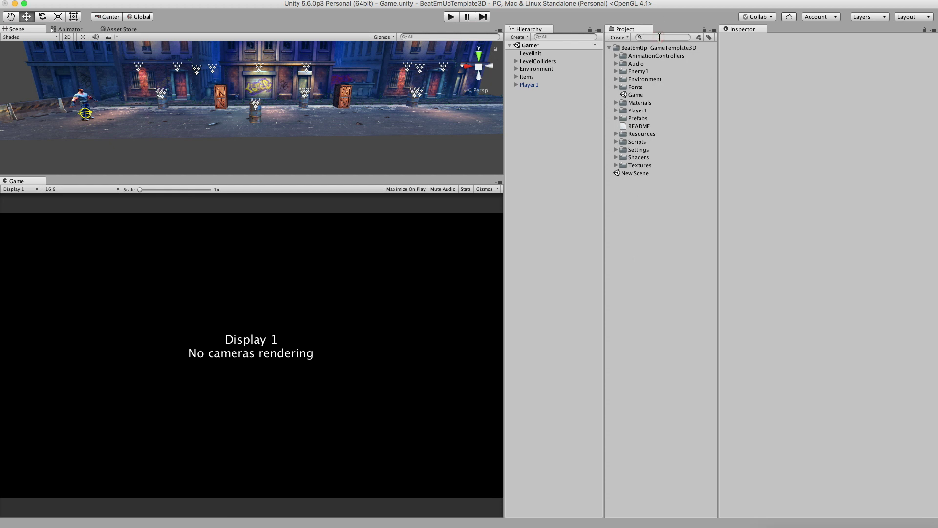
Search the Project panel for 'inp' and select the InputManager prefab.
text(input)
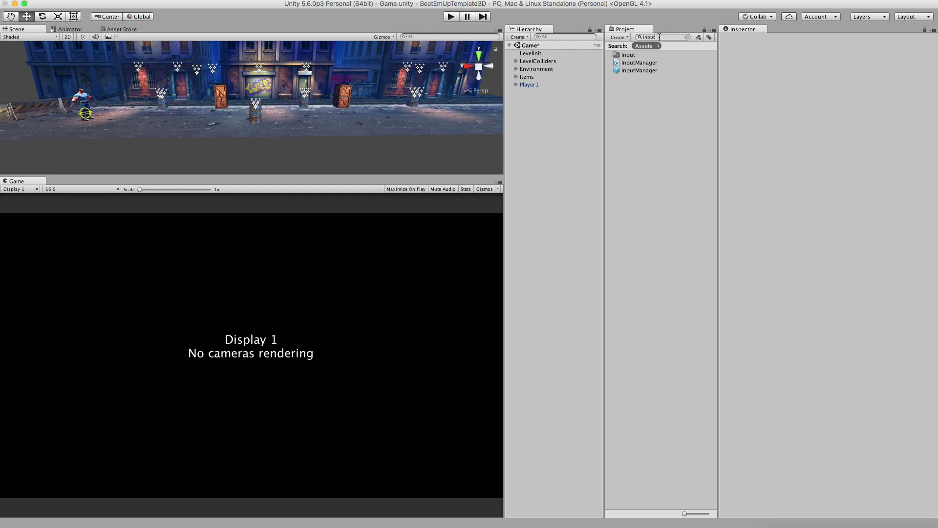
click(630, 72)
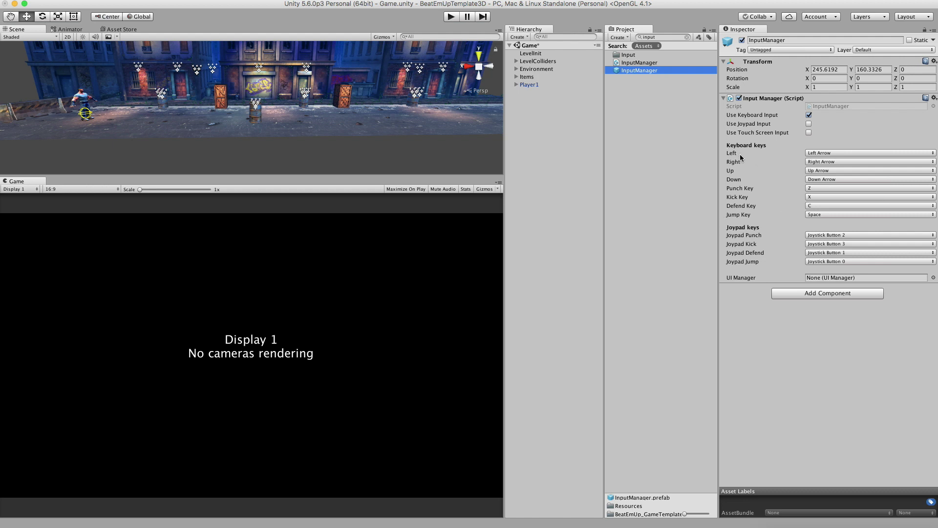
click(835, 153)
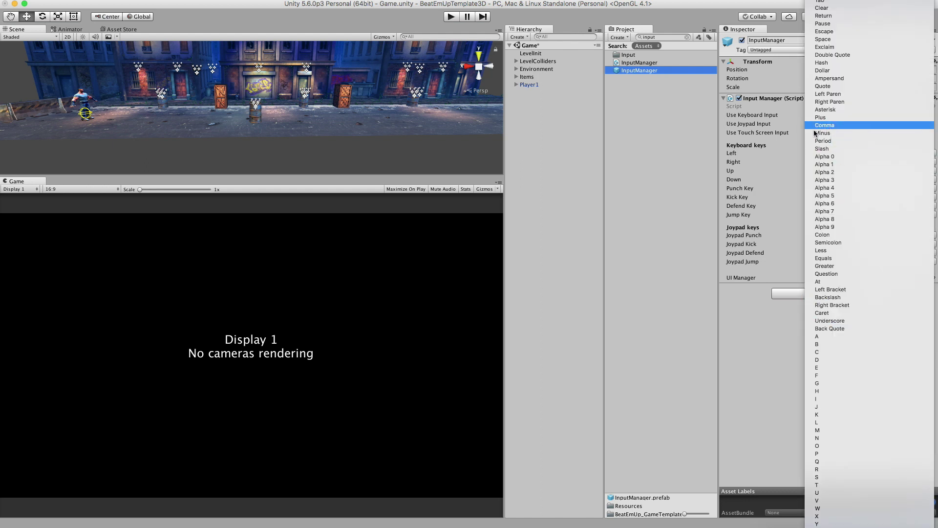
click(742, 159)
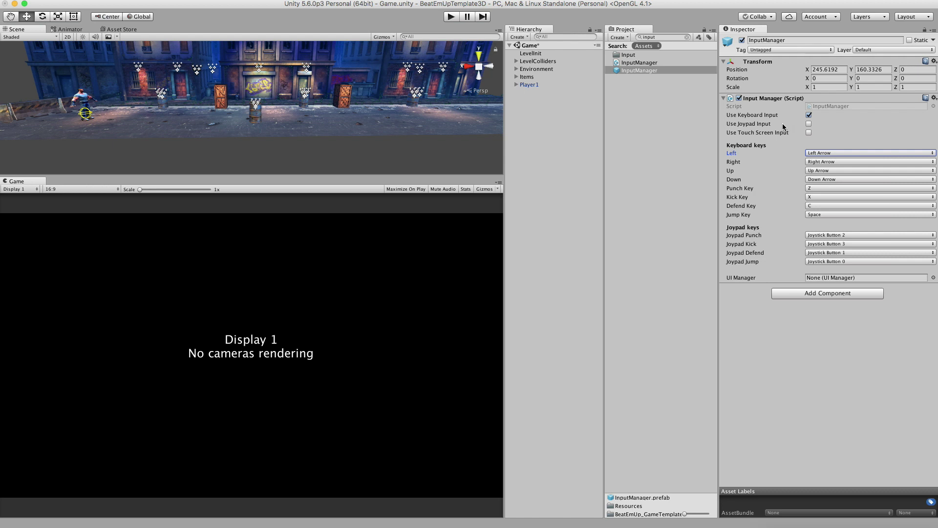
click(808, 124)
click(810, 115)
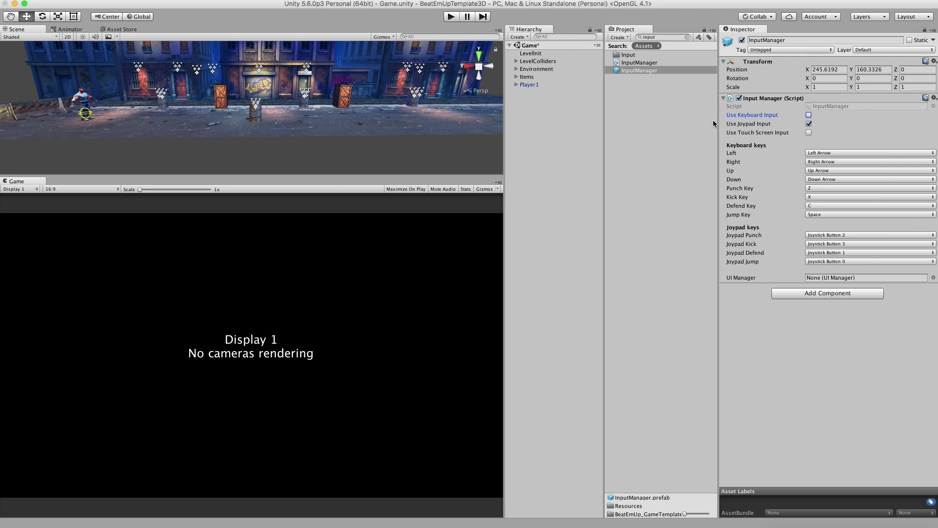
click(808, 124)
click(809, 114)
Run and stop the game, tick Create UI on LevelInit, and play again.
click(451, 18)
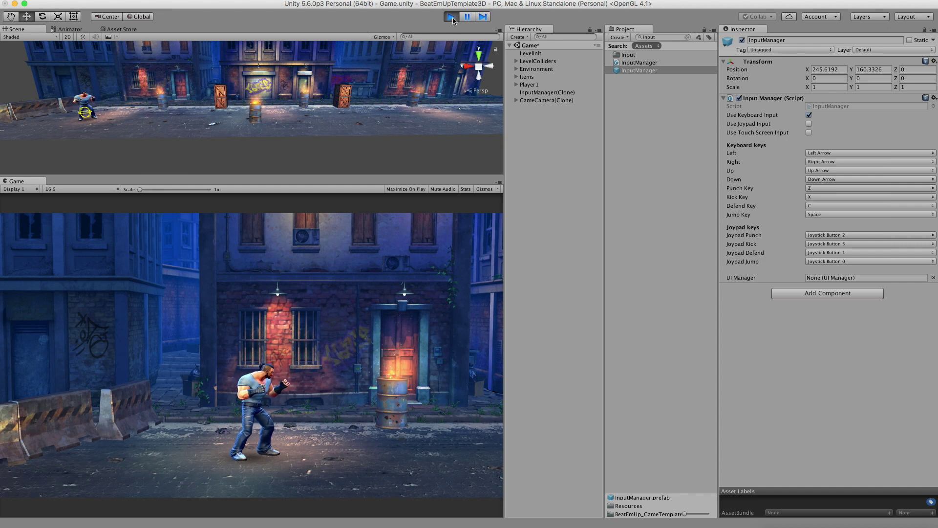
click(450, 18)
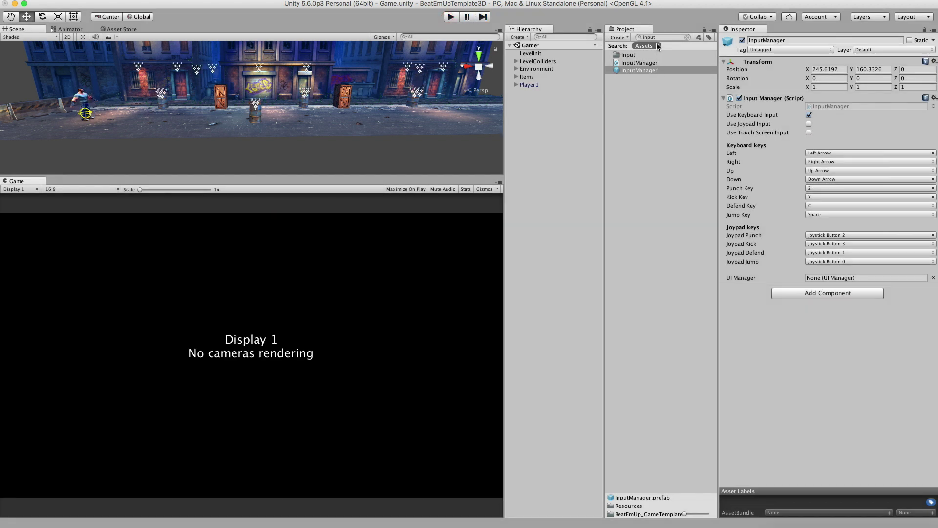
click(538, 55)
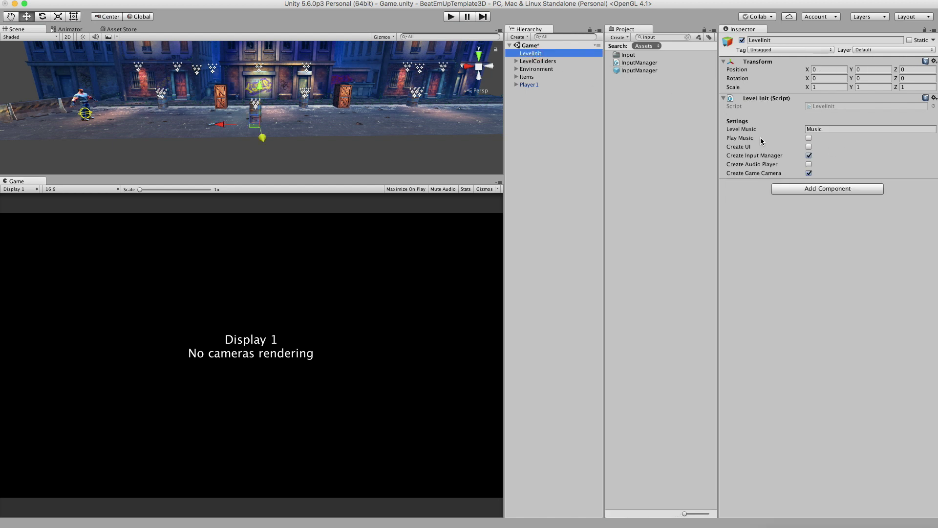
click(808, 147)
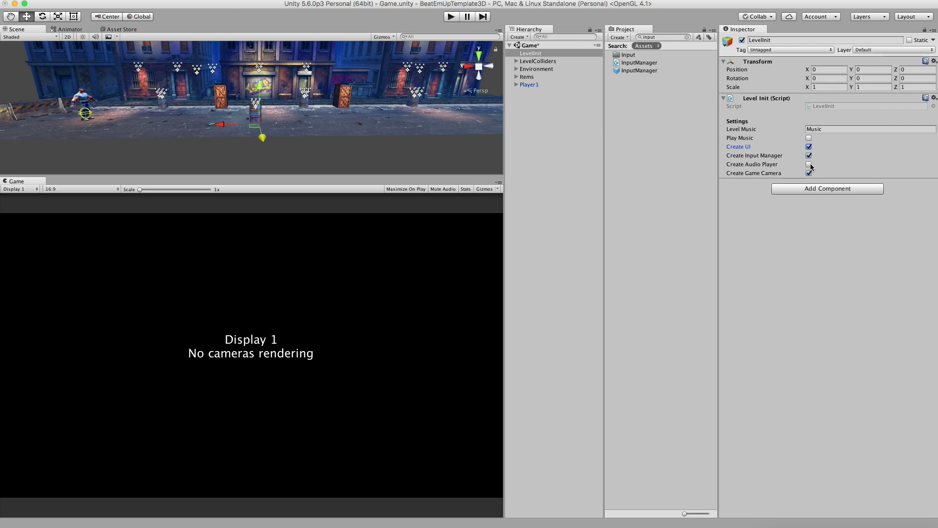
click(451, 17)
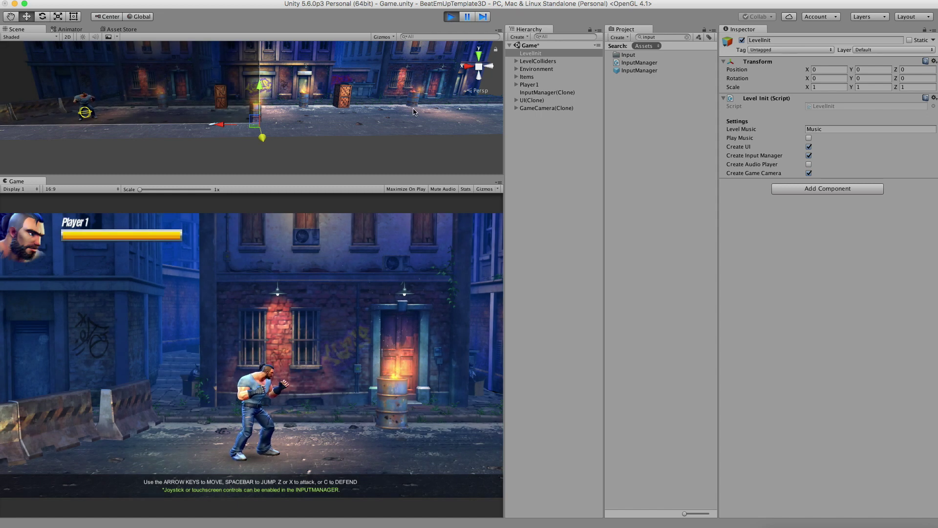
Switch InputManager(Clone) to touch screen input with keyboard off, and test the joystick and kick.
click(542, 93)
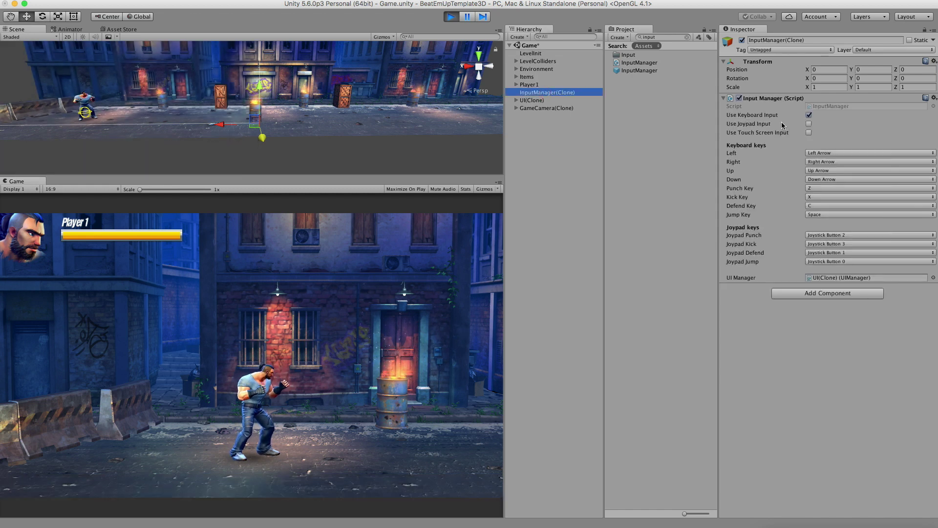
click(809, 133)
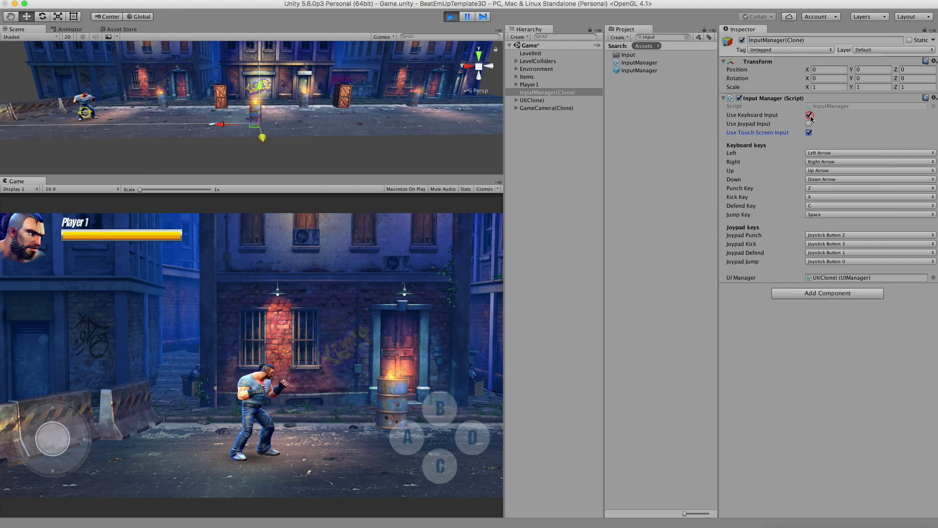
click(809, 115)
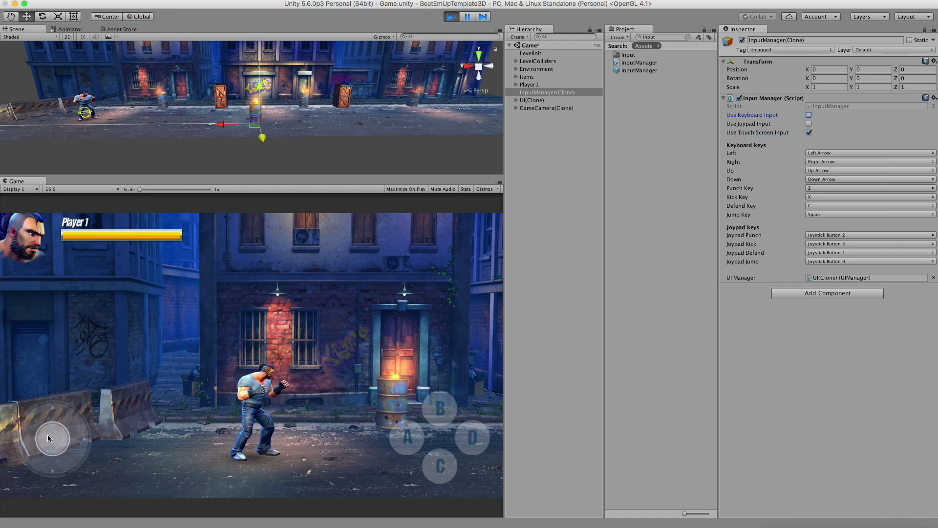
drag(57, 438, 35, 440)
click(461, 442)
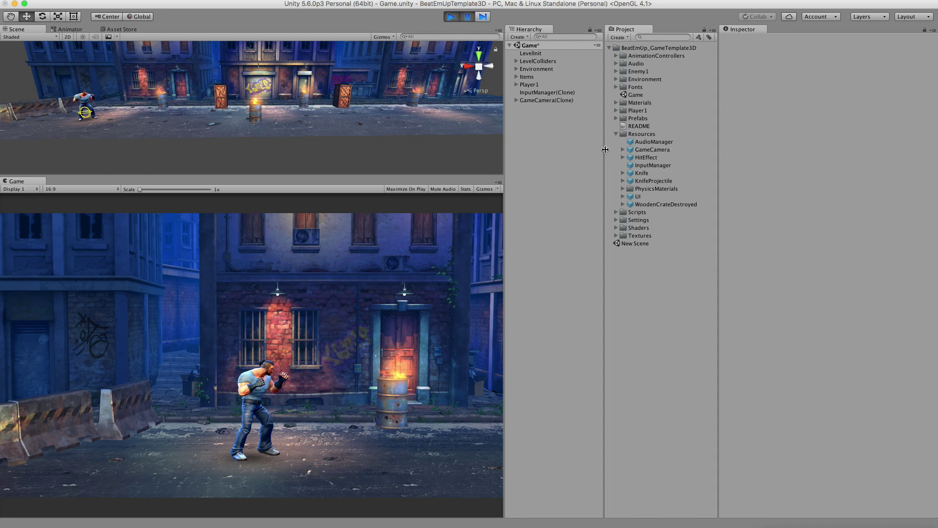
In the AudioManager prefab, set DefaultHit's Min Time Between Call to 1.
click(650, 143)
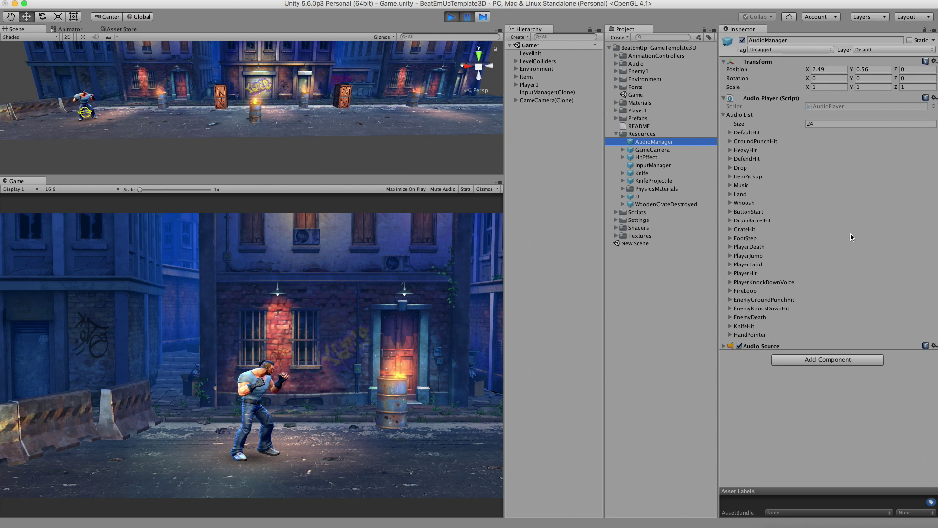
click(747, 133)
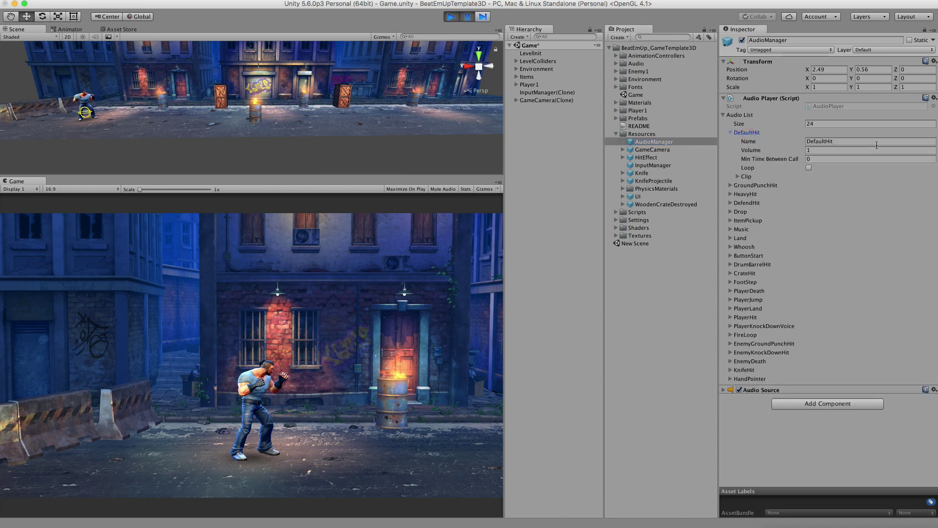
click(858, 143)
click(840, 151)
click(839, 161)
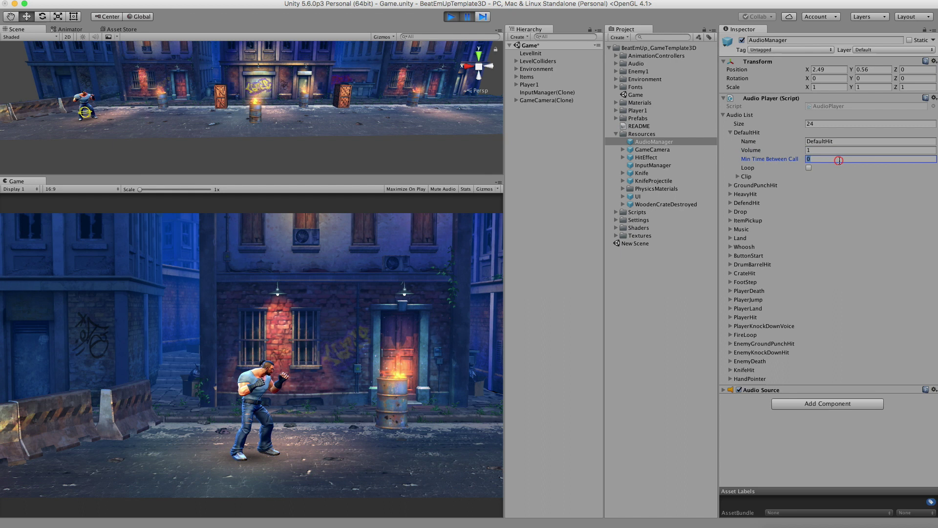
click(808, 159)
click(809, 159)
text(1)
click(753, 168)
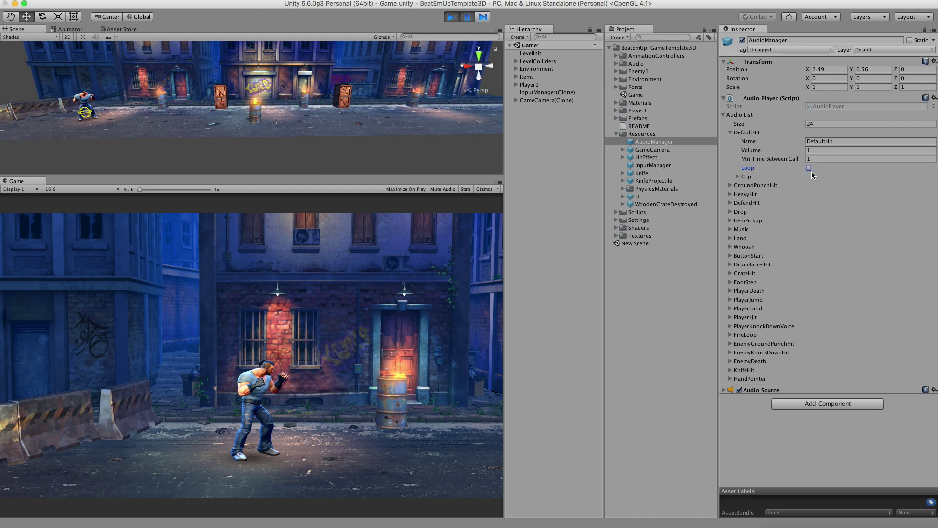
Browse DefaultHit's clips and the ItemPickup and FootStep sounds, then deselect AudioManager.
click(748, 177)
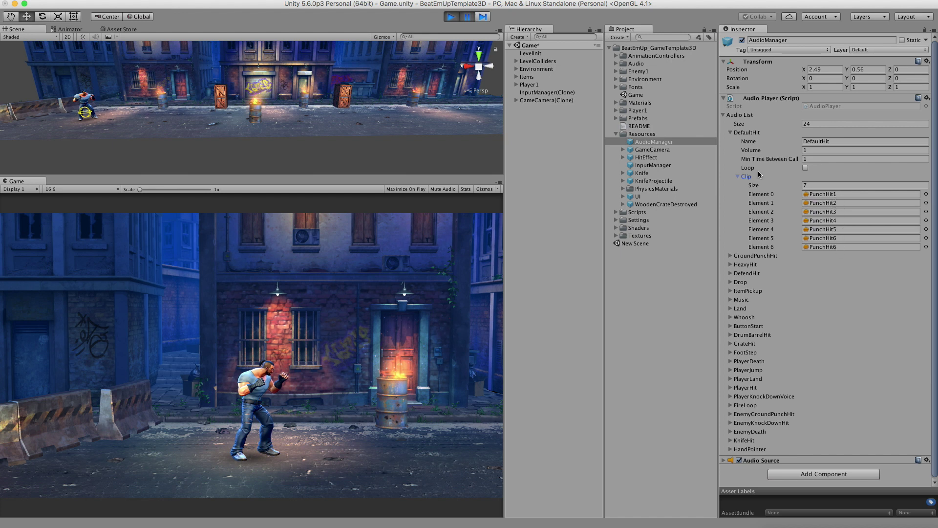
click(737, 177)
click(731, 134)
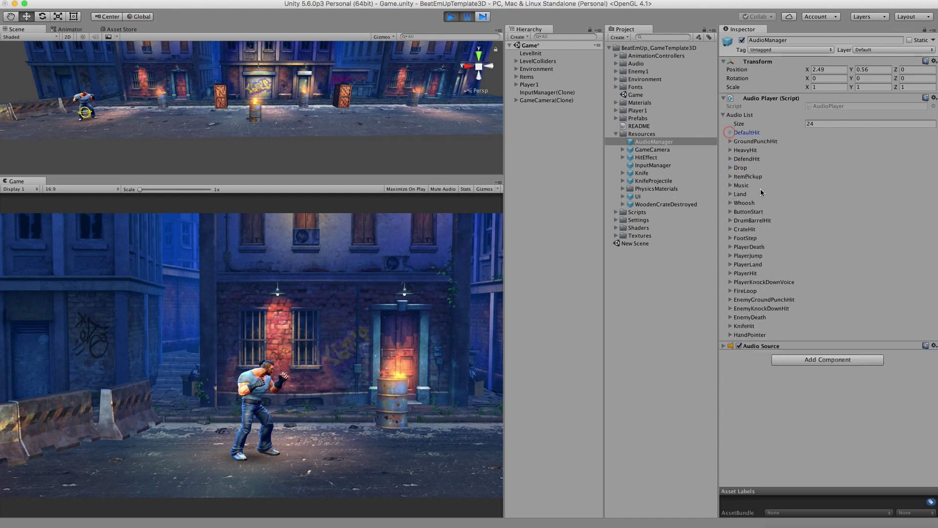
click(730, 176)
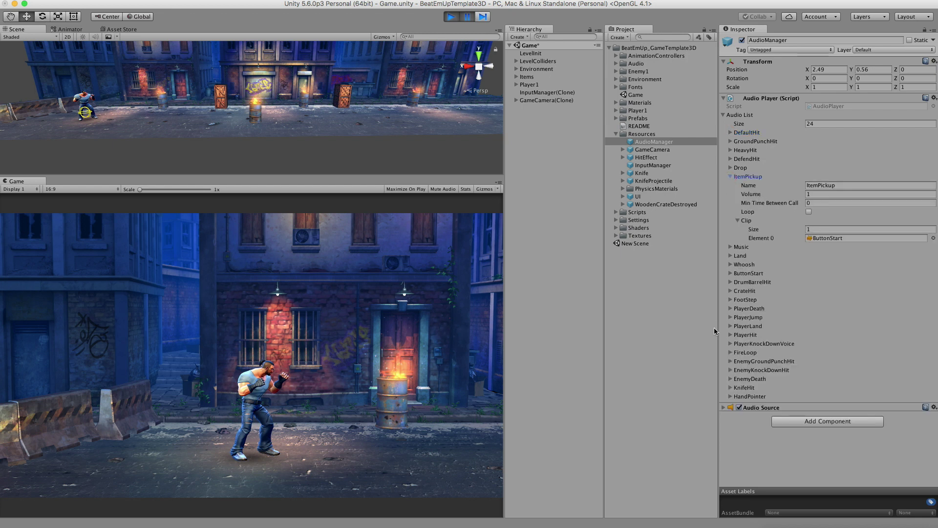
click(730, 299)
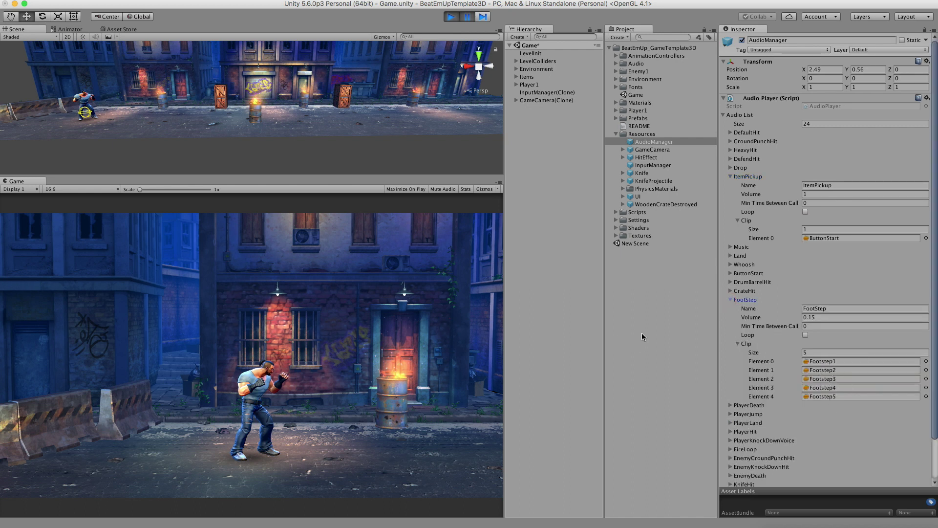
click(650, 318)
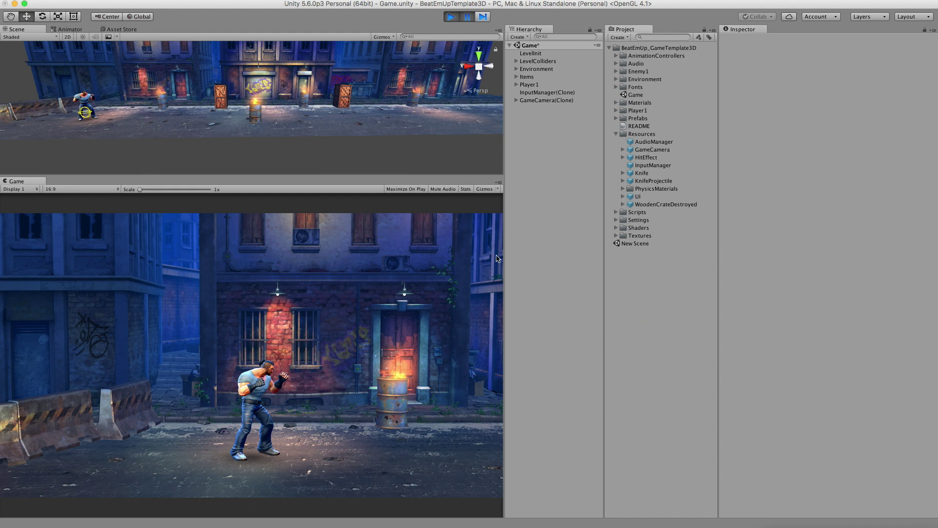
Switch to MonoDevelop and begin a GlobalAudioPlayer call on the empty line in Start().
key(super+Tab)
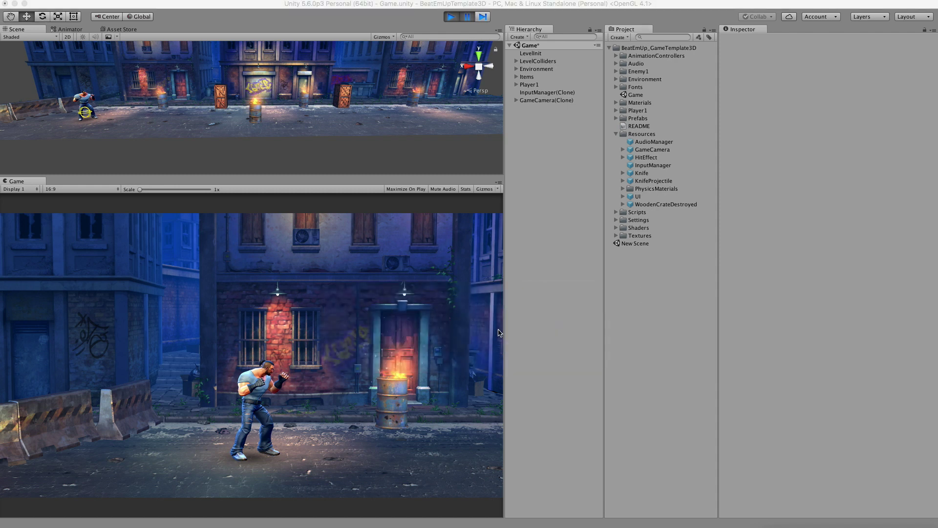
key(super+Tab)
key(super+Tab)
key(super+Tab)
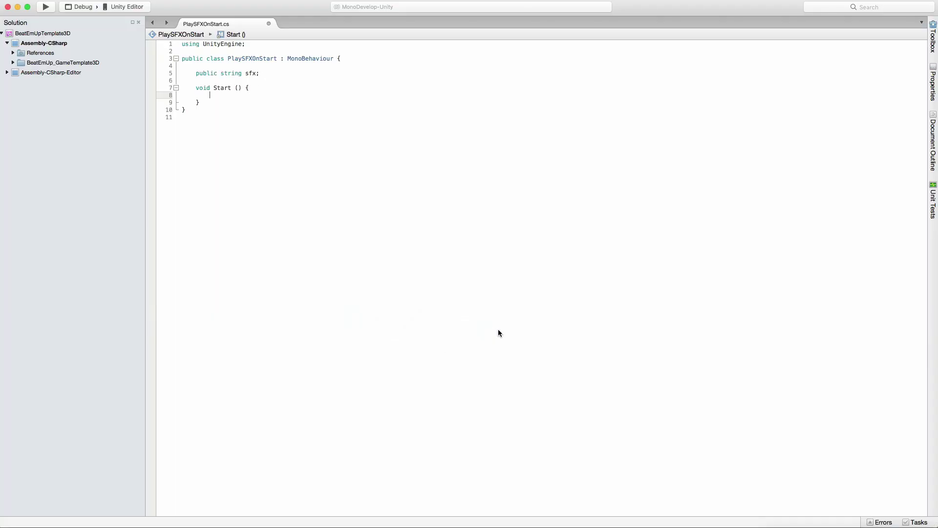
click(216, 96)
text(glob)
key(Down)
key(Return)
Complete the line as PlaySFXAtPosition("FootStep", transform.position);.
text(.pl)
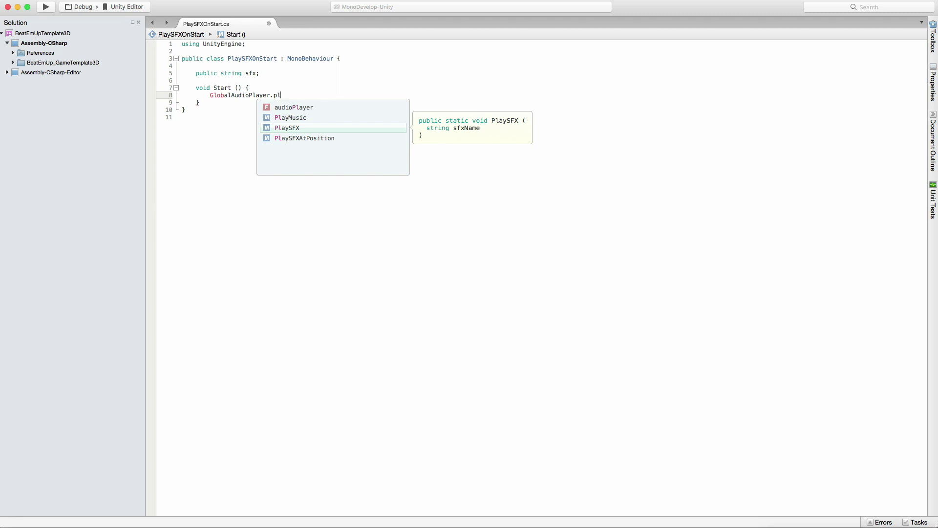
key(Down)
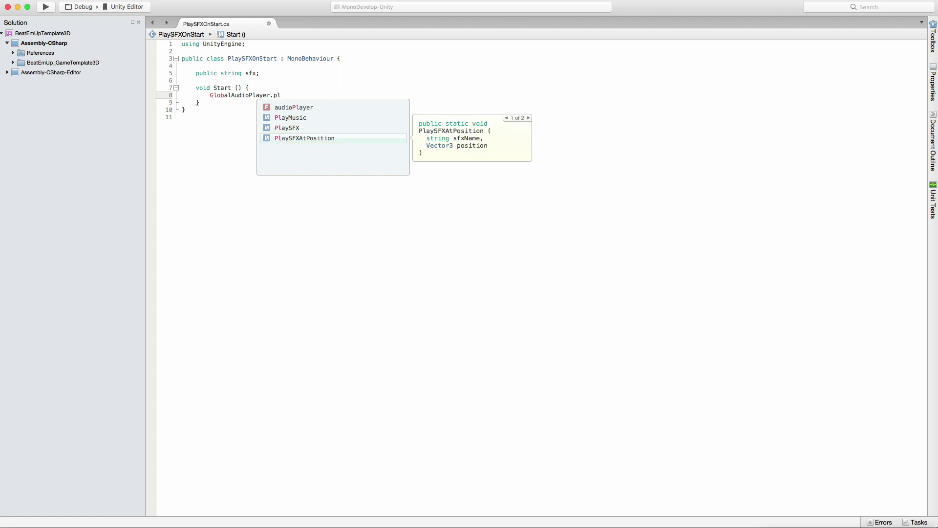
key(Return)
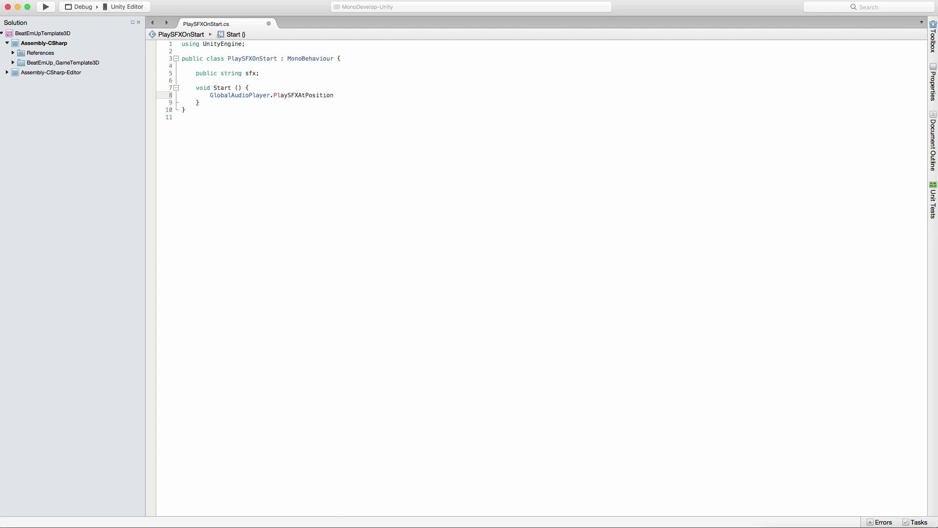
text(()
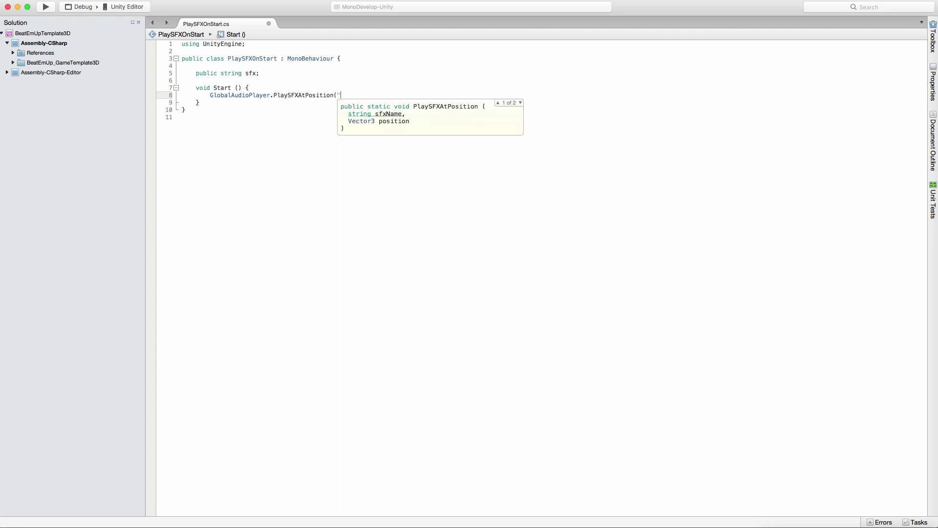
text("FootStep", )
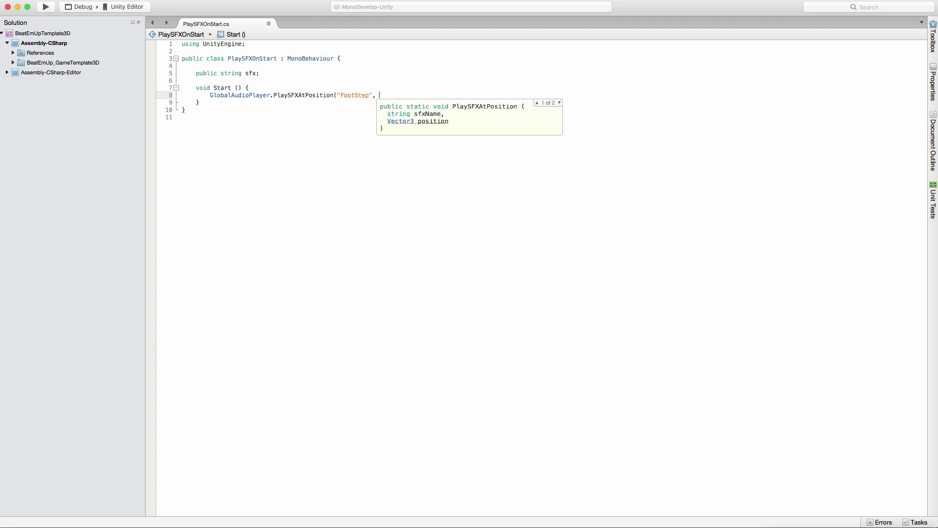
text(trans)
key(Return)
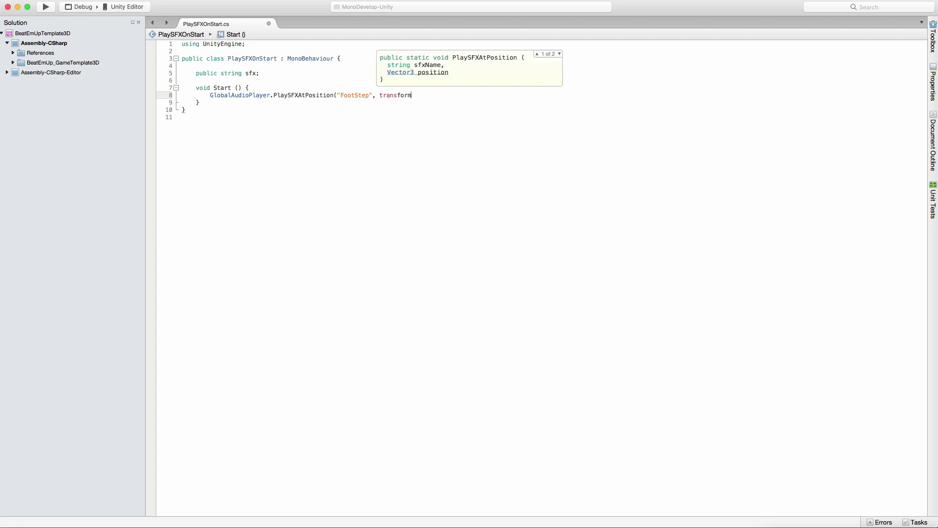
text(.po)
key(Return)
text();)
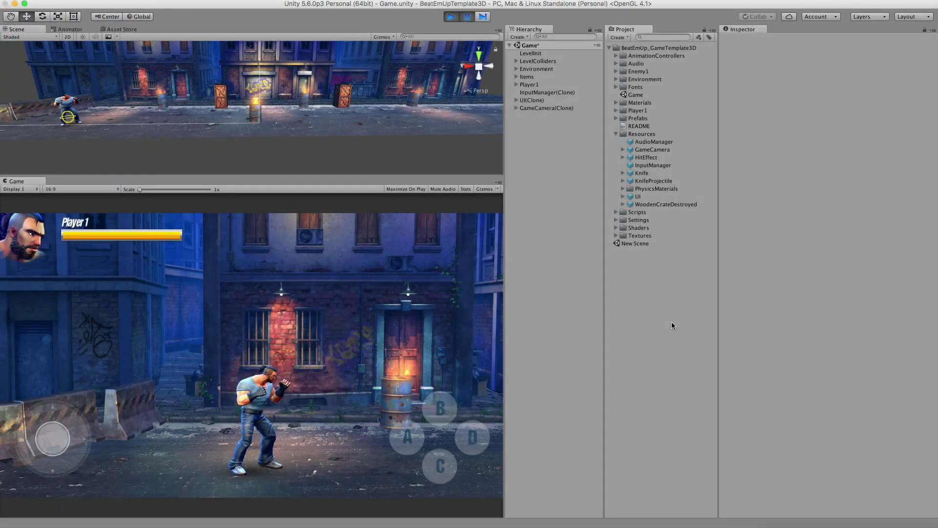
Duplicate the HandPointer entry in AudioManager's Audio List and rename it TestSFX.
click(645, 143)
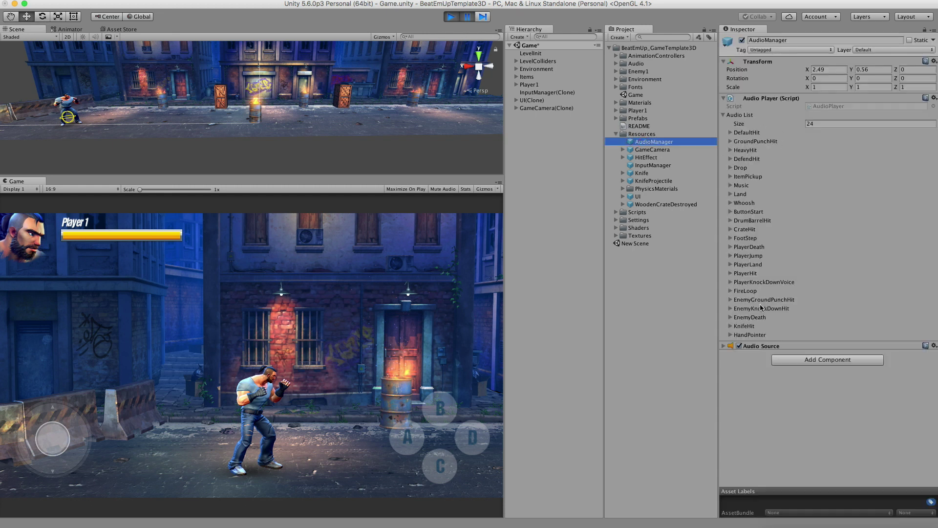
right_click(755, 335)
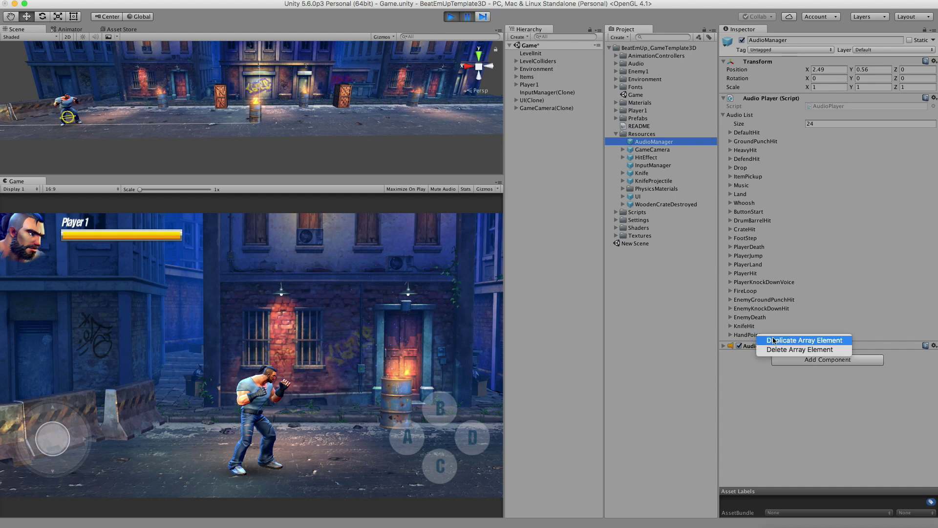
click(818, 341)
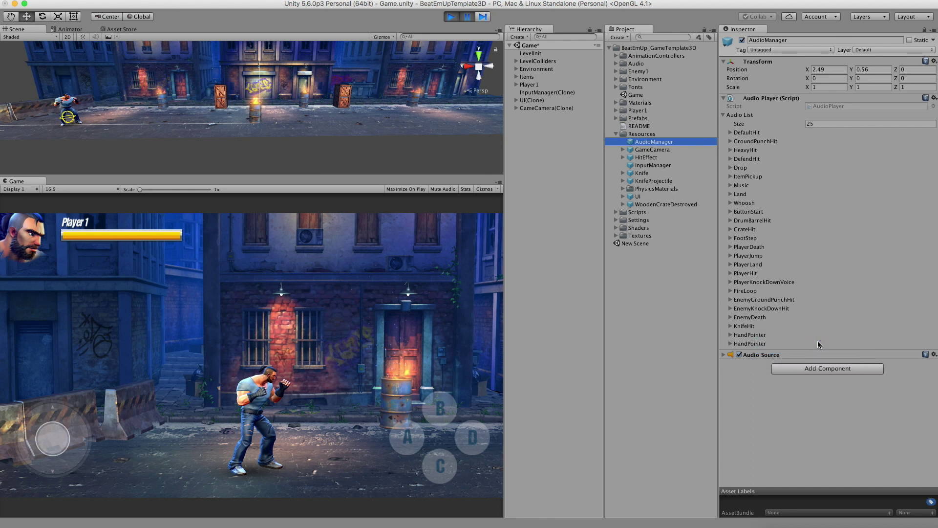
click(752, 343)
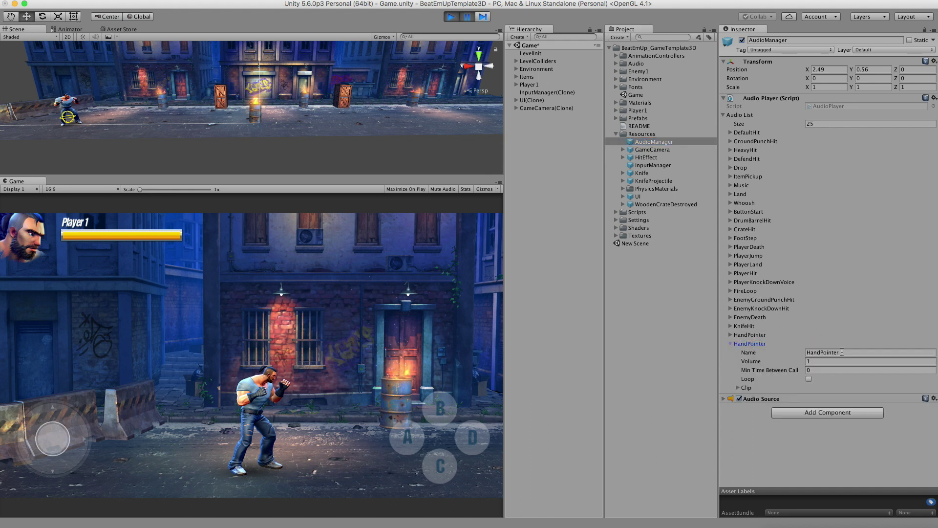
click(841, 351)
text(TestSFX)
Give TestSFX volume 0.5, Min Time Between Call 0.2 and a clip size of 0.
click(822, 361)
key(Return)
click(817, 369)
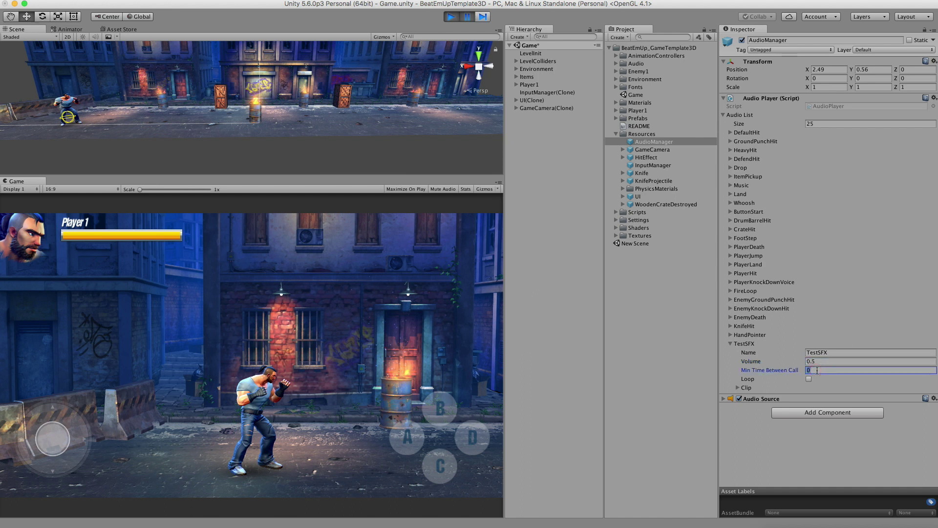
text(0.2)
click(738, 387)
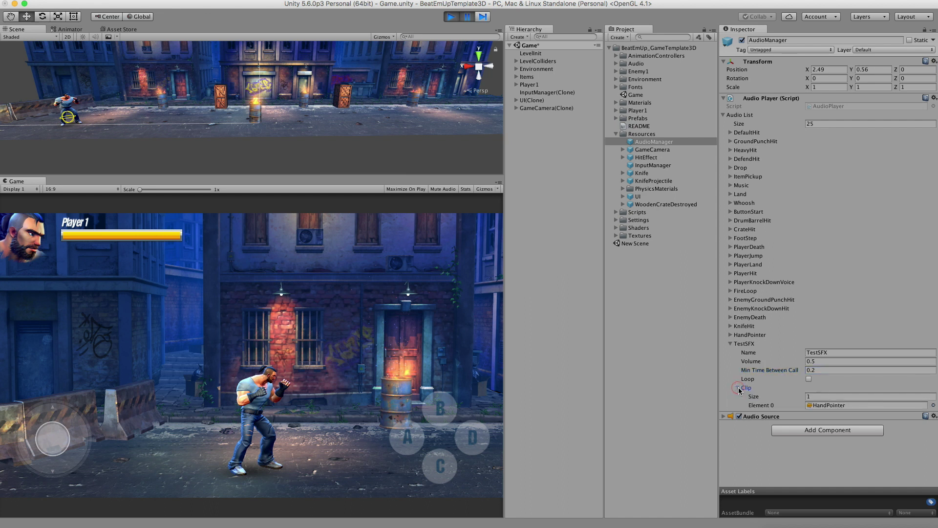
click(814, 396)
text(0)
key(Return)
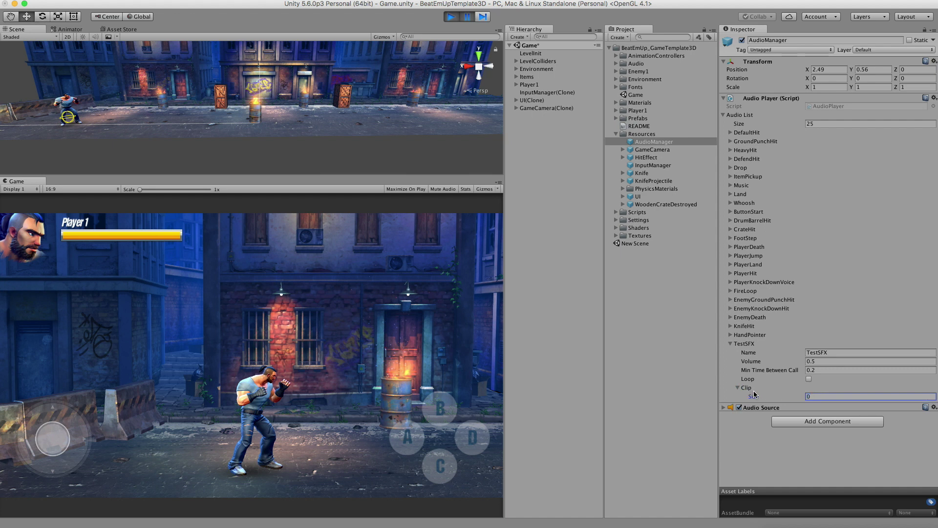
Drag Footstep3 and HeavyHit3 from the Audio folder into TestSFX's clips, then collapse TestSFX.
click(616, 64)
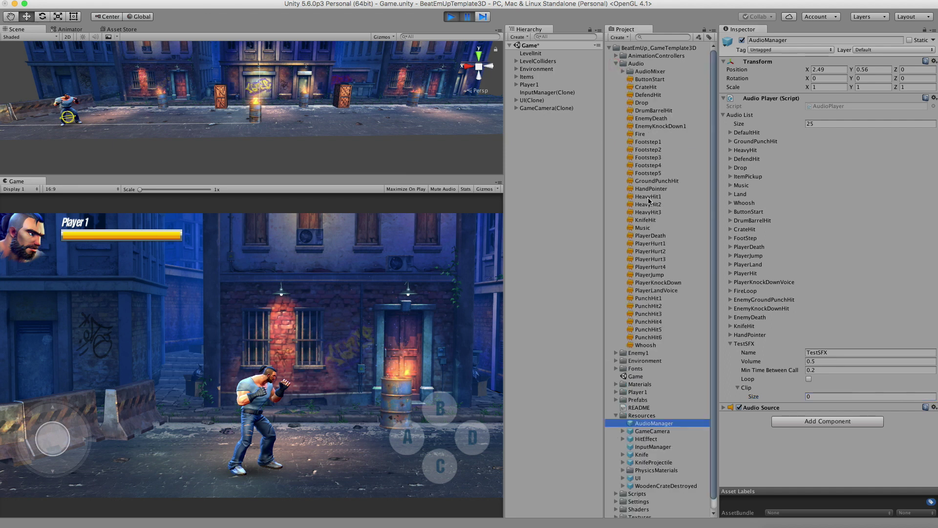
drag(652, 198, 821, 391)
drag(659, 155, 817, 393)
drag(648, 215, 817, 389)
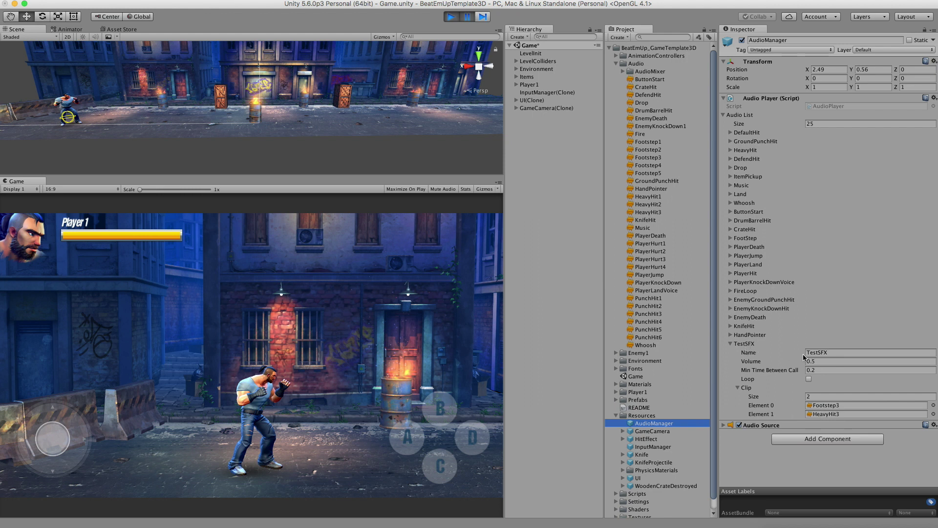
click(747, 343)
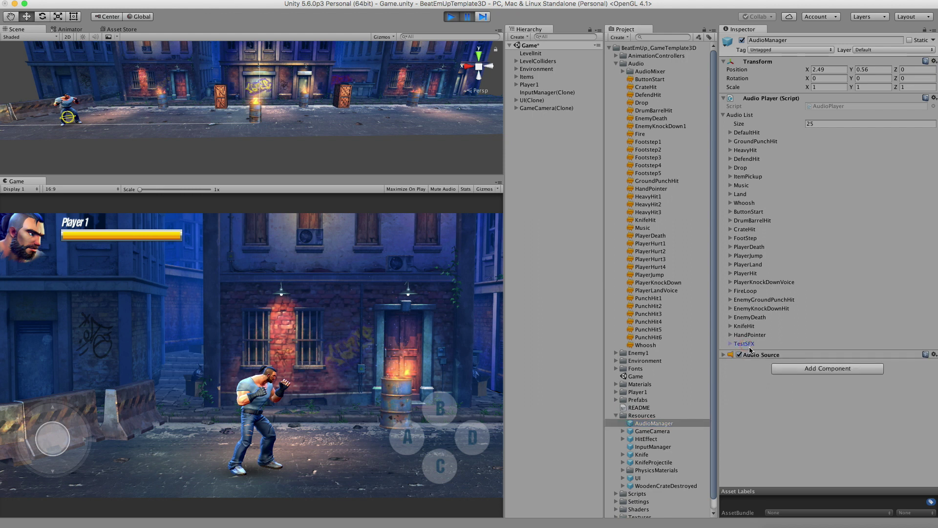